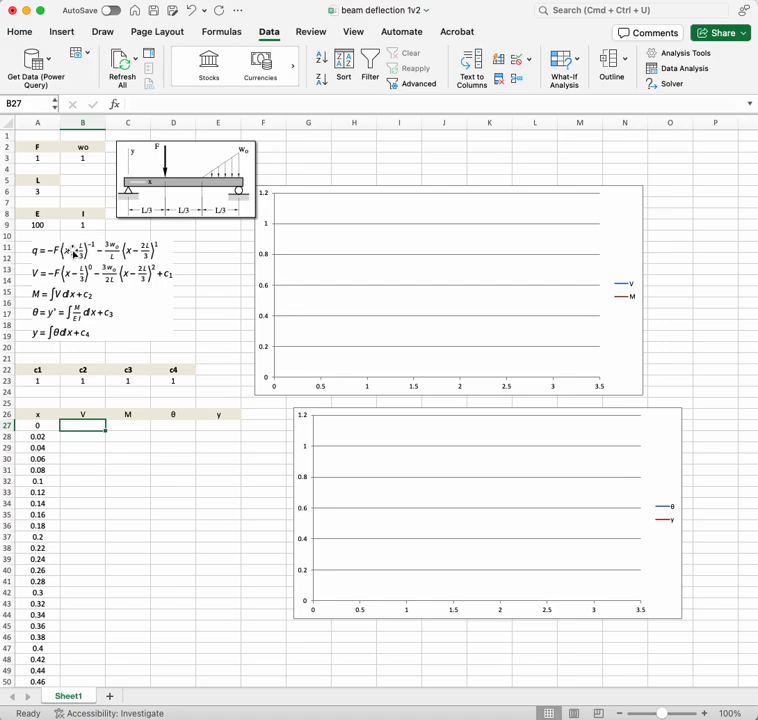
{"action": "scroll", "coordinate": [73, 255], "scroll_direction": "down", "scroll_amount": 1}
{"action": "scroll", "coordinate": [64, 254], "scroll_direction": "up", "scroll_amount": 1}
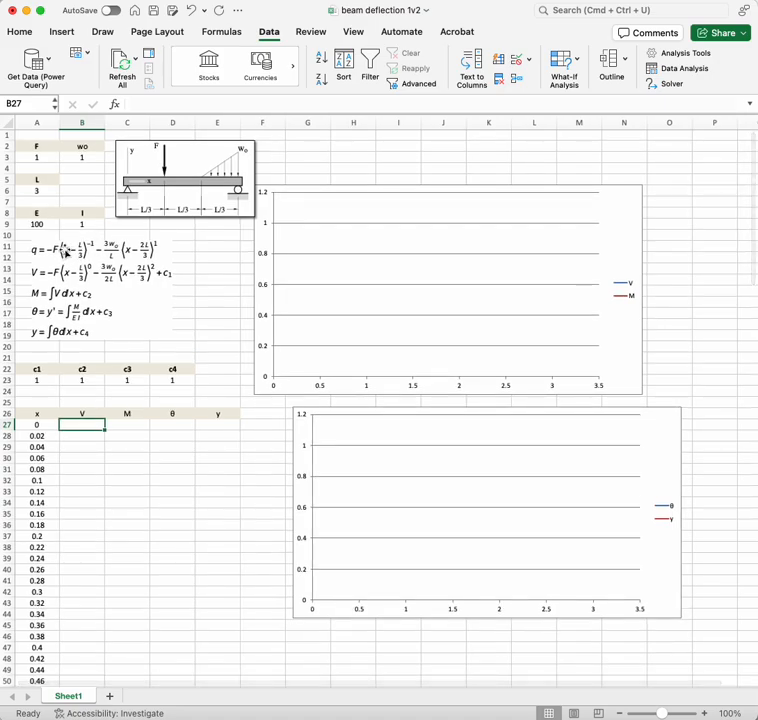
{"action": "scroll", "coordinate": [87, 248], "scroll_direction": "right", "scroll_amount": 1}
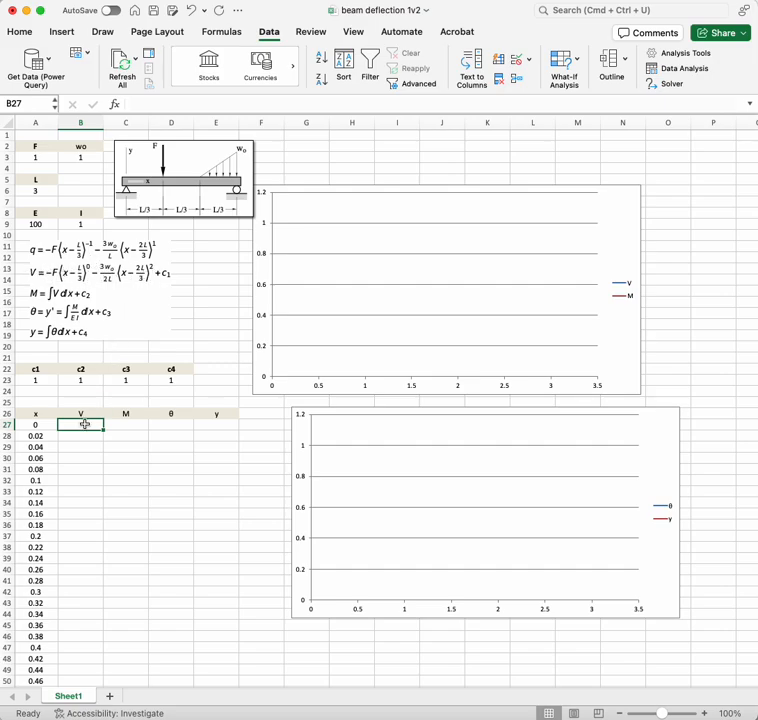
Step: Begin the shear formula in B27 with the point-load term =-F*if(x<L/3,0,1)
{"action": "type", "text": "="}
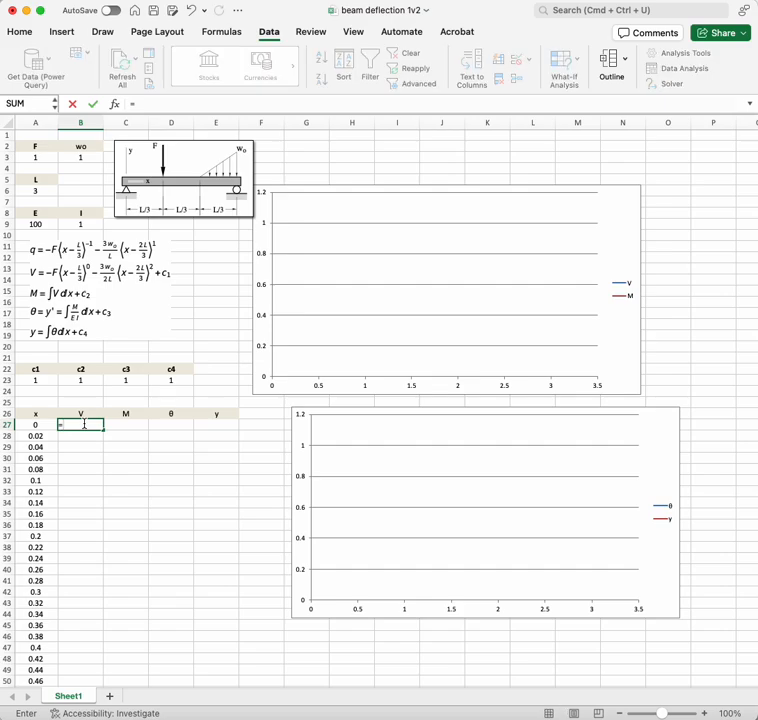
{"action": "type", "text": "-F*"}
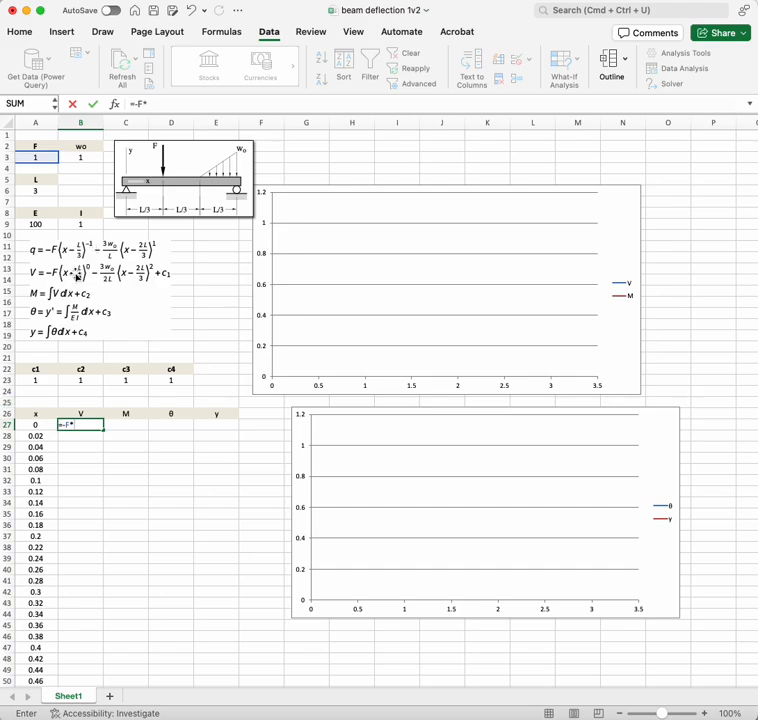
{"action": "type", "text": "if("}
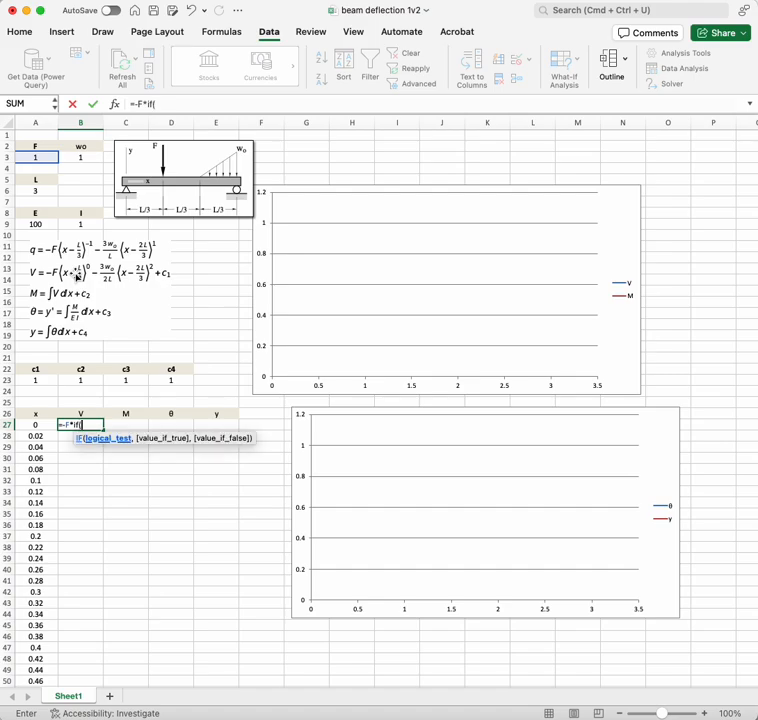
{"action": "type", "text": "x<"}
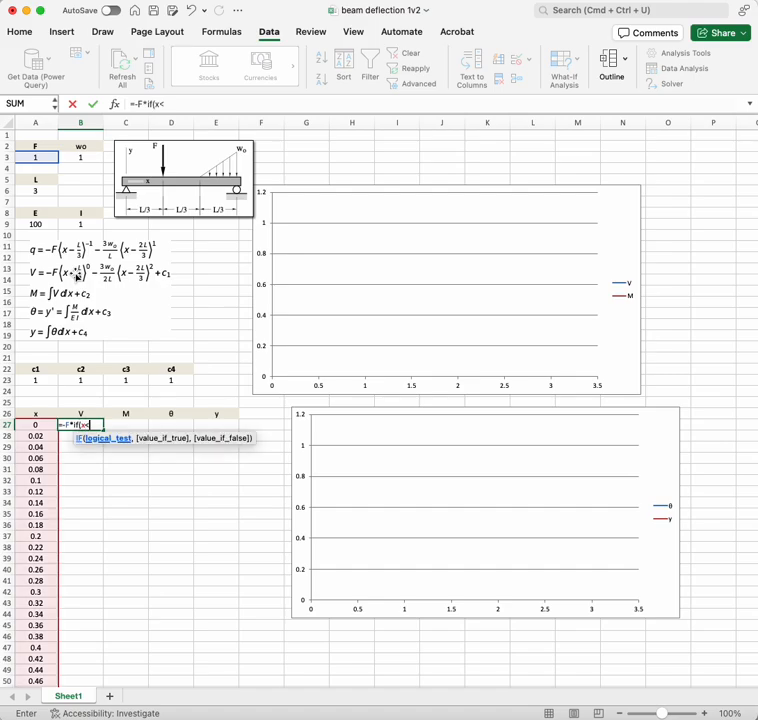
{"action": "type", "text": "L/"}
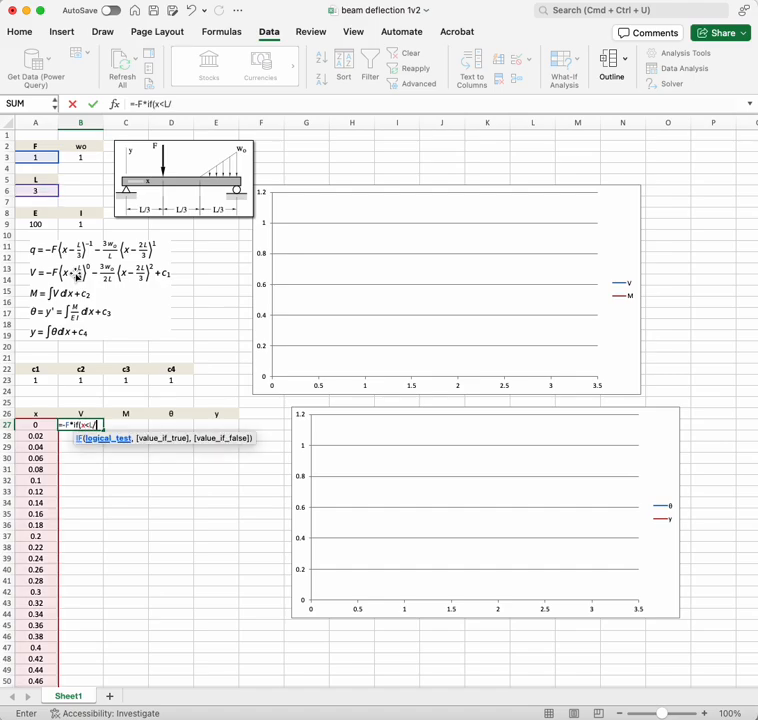
{"action": "type", "text": "3,0,1"}
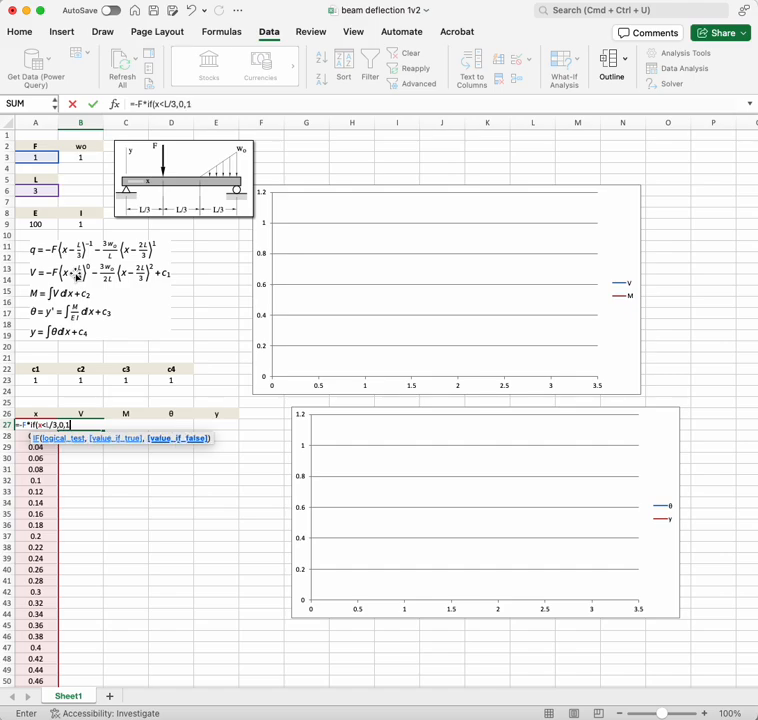
{"action": "type", "text": ")"}
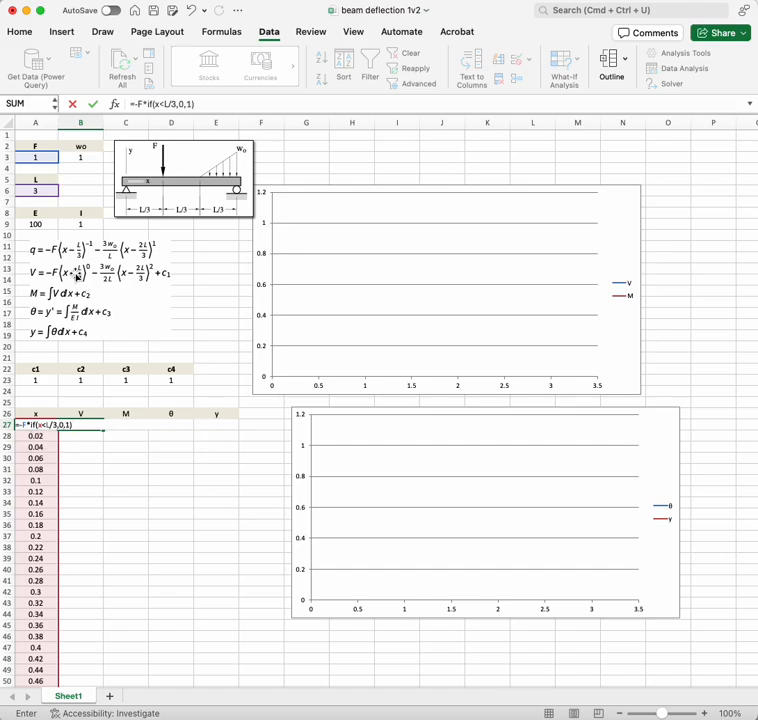
Step: Multiply the point-load term in the B27 formula by (x-L/3)^0
{"action": "left_click", "coordinate": [223, 103]}
{"action": "type", "text": "*"}
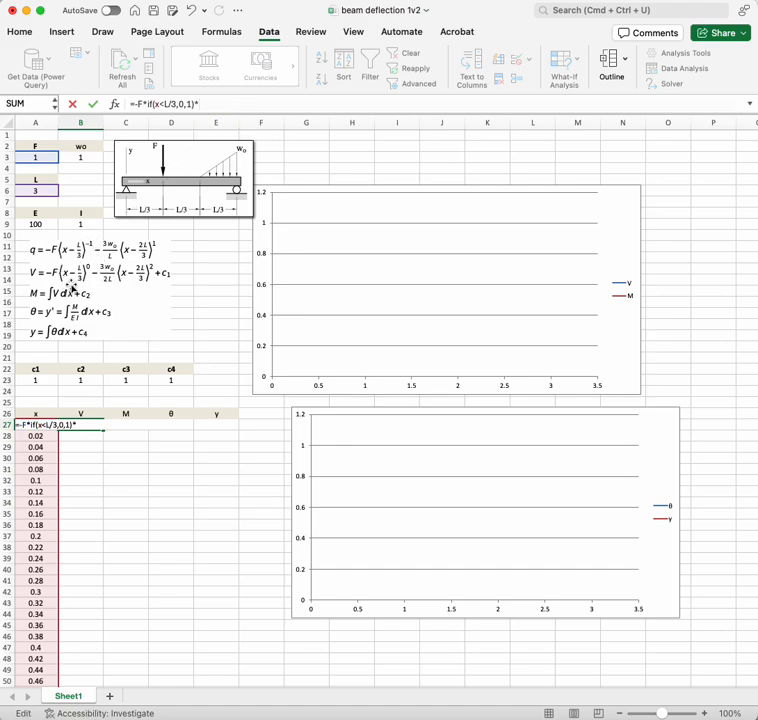
{"action": "scroll", "coordinate": [80, 276], "scroll_direction": "right", "scroll_amount": 1}
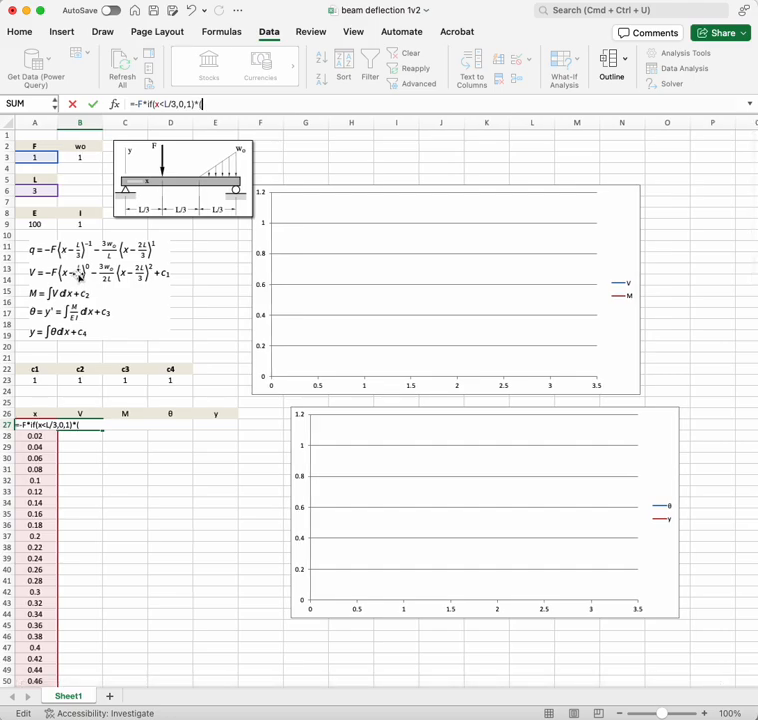
{"action": "type", "text": "(x"}
{"action": "type", "text": "-L."}
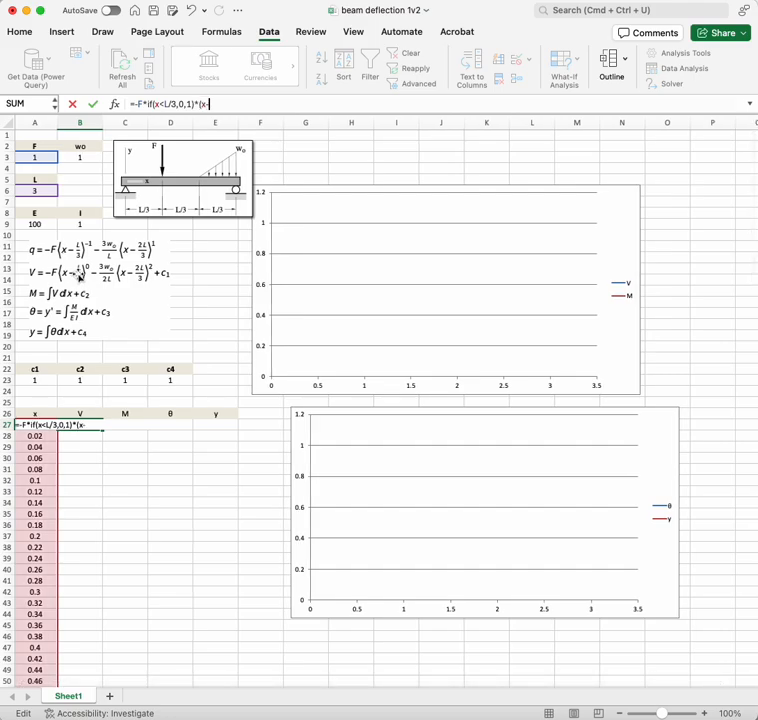
{"action": "key", "text": "BackSpace"}
{"action": "type", "text": "/3)^"}
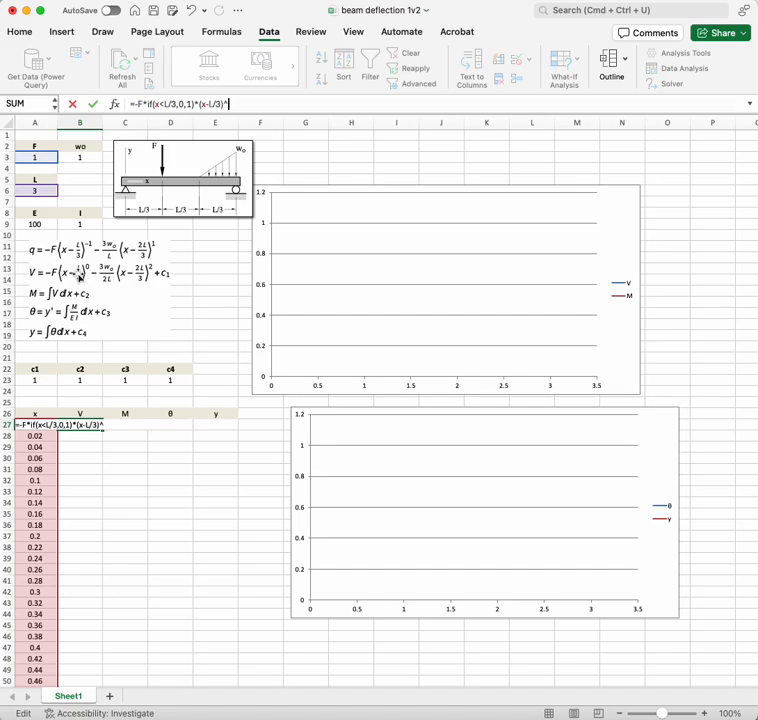
{"action": "type", "text": "0"}
{"action": "scroll", "coordinate": [82, 280], "scroll_direction": "right", "scroll_amount": 3}
{"action": "scroll", "coordinate": [84, 283], "scroll_direction": "left", "scroll_amount": 3}
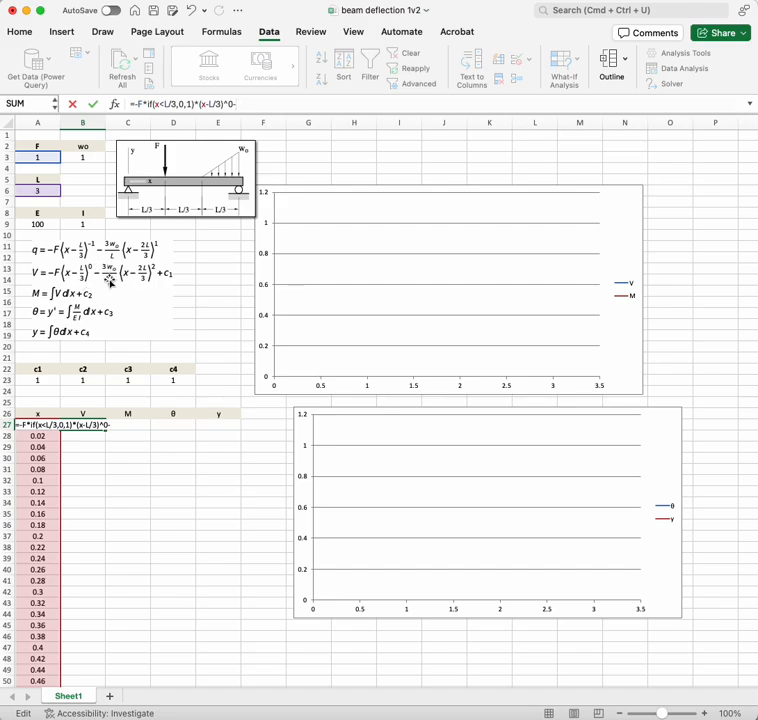
Step: Extend the B27 formula by subtracting the distributed-load term 3*wo/2/L*if(x<2*L/3,0,1), referencing the wo cell
{"action": "type", "text": "3*"}
{"action": "left_click", "coordinate": [77, 158]}
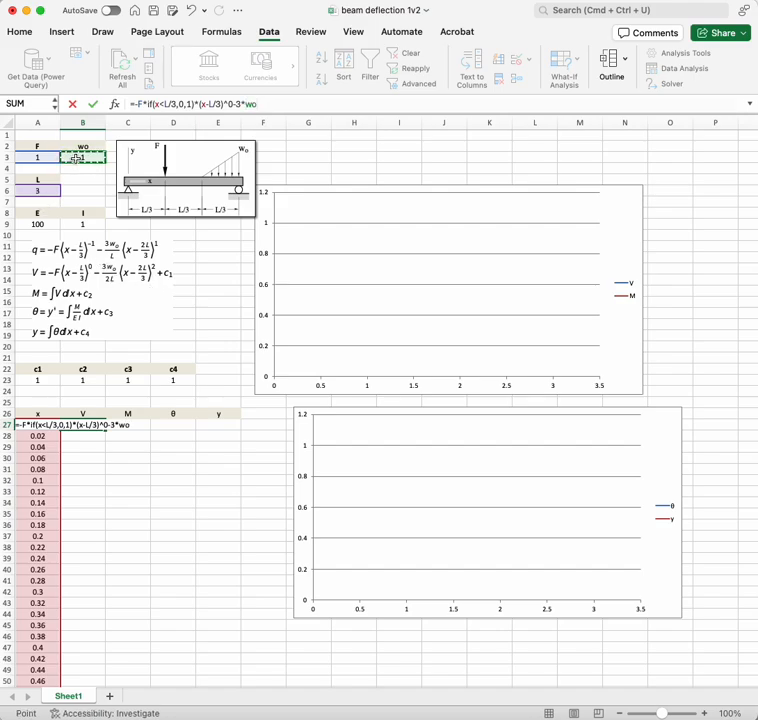
{"action": "type", "text": "/2/L"}
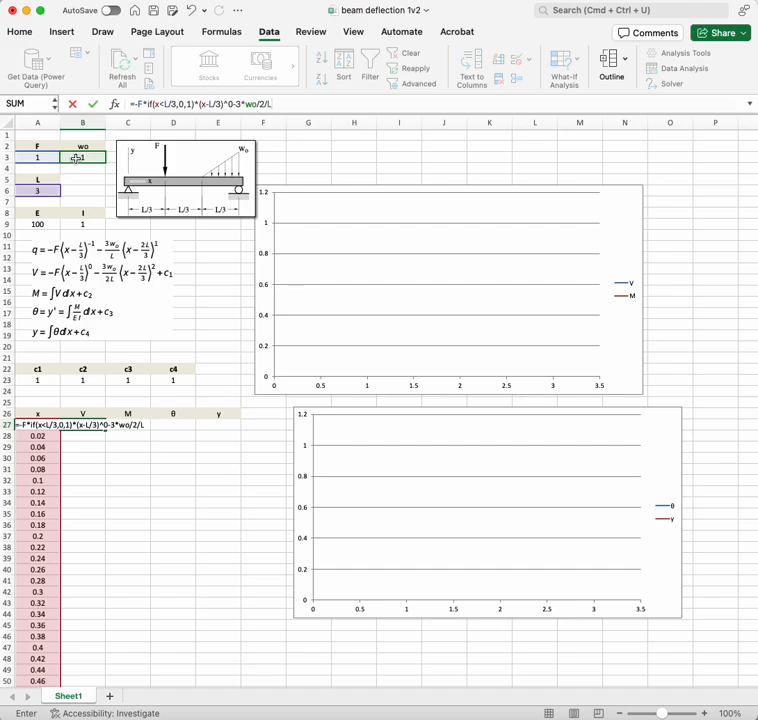
{"action": "type", "text": "*if"}
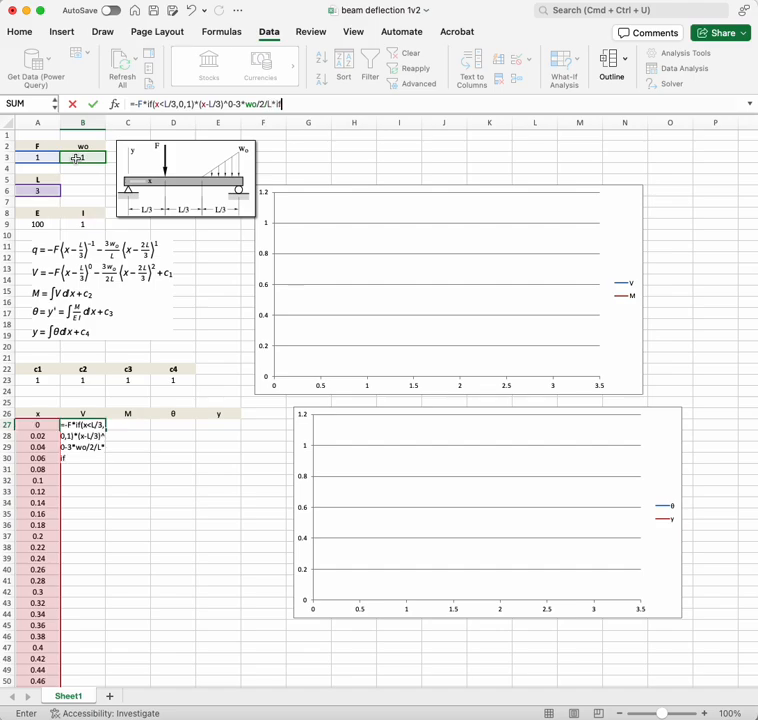
{"action": "type", "text": "(x<"}
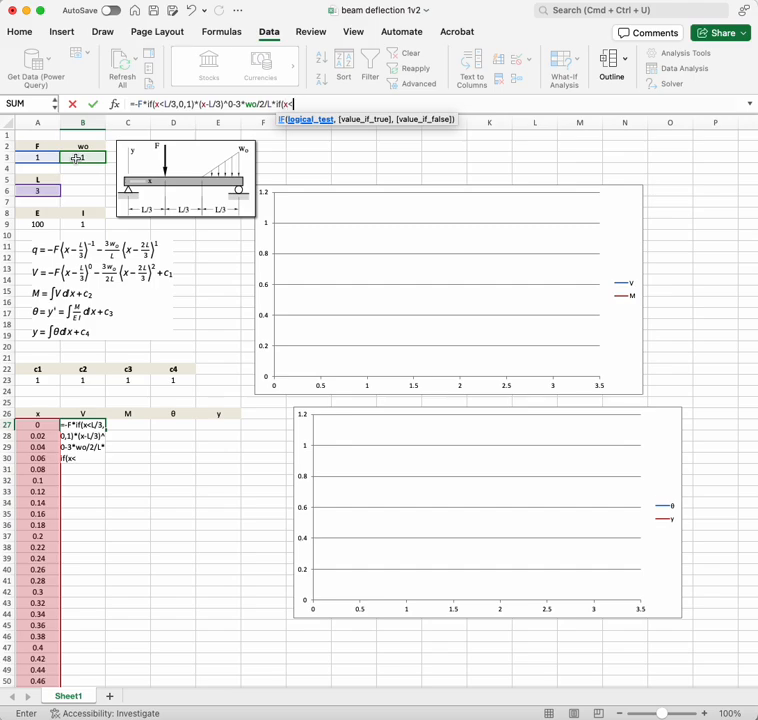
{"action": "type", "text": "2*L/3,"}
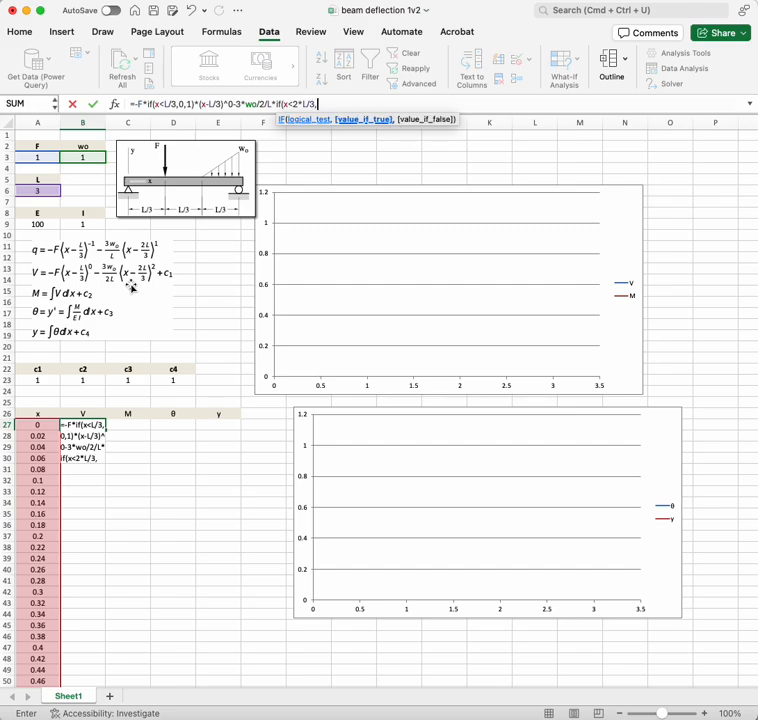
{"action": "type", "text": "9,1"}
{"action": "key", "text": "BackSpace"}
{"action": "key", "text": "BackSpace"}
{"action": "key", "text": "BackSpace"}
{"action": "type", "text": "0,1"}
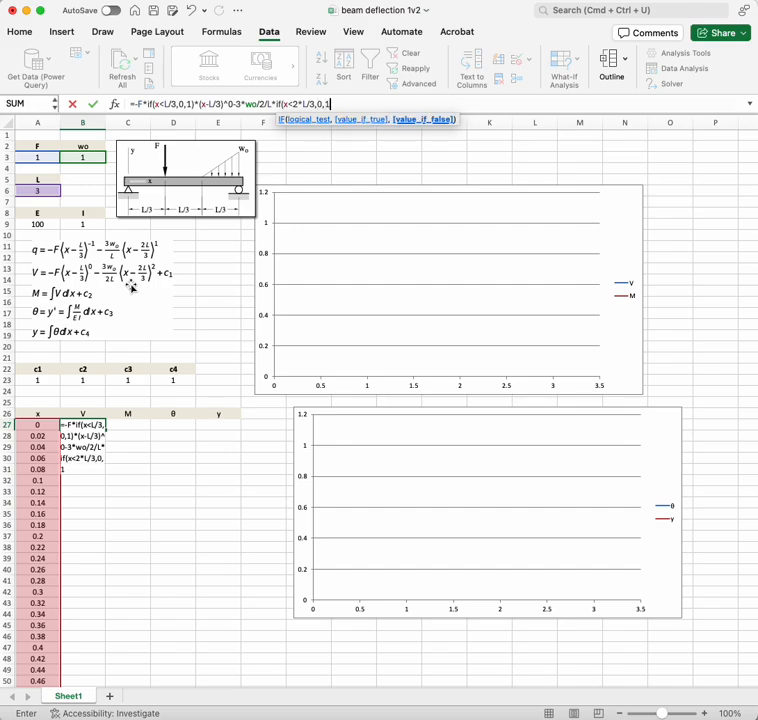
Step: Multiply the distributed-load term by (x-2*L/3)^2, add the constant _c1, and enter the completed V formula in B27
{"action": "type", "text": ")*"}
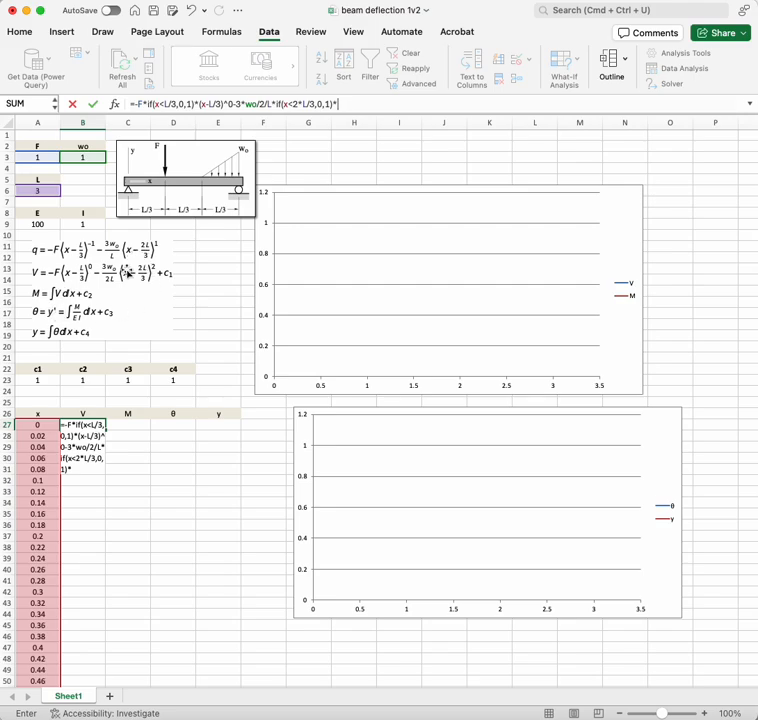
{"action": "scroll", "coordinate": [130, 280], "scroll_direction": "right", "scroll_amount": 1}
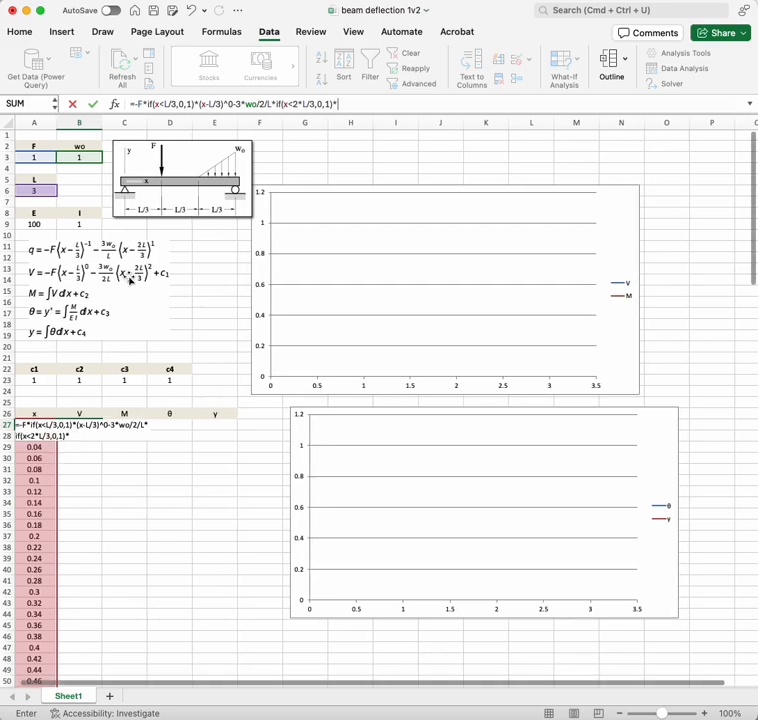
{"action": "type", "text": "("}
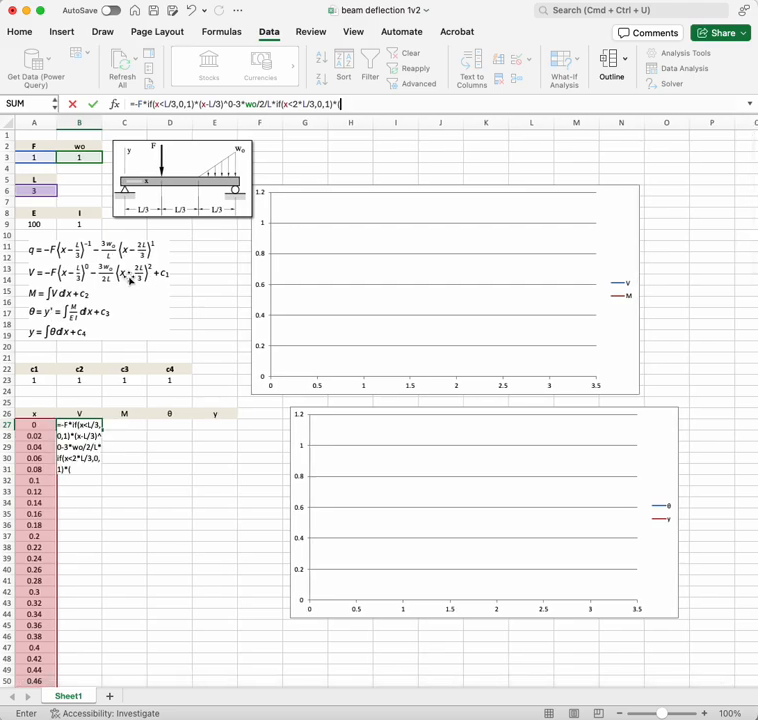
{"action": "type", "text": "x-2*L"}
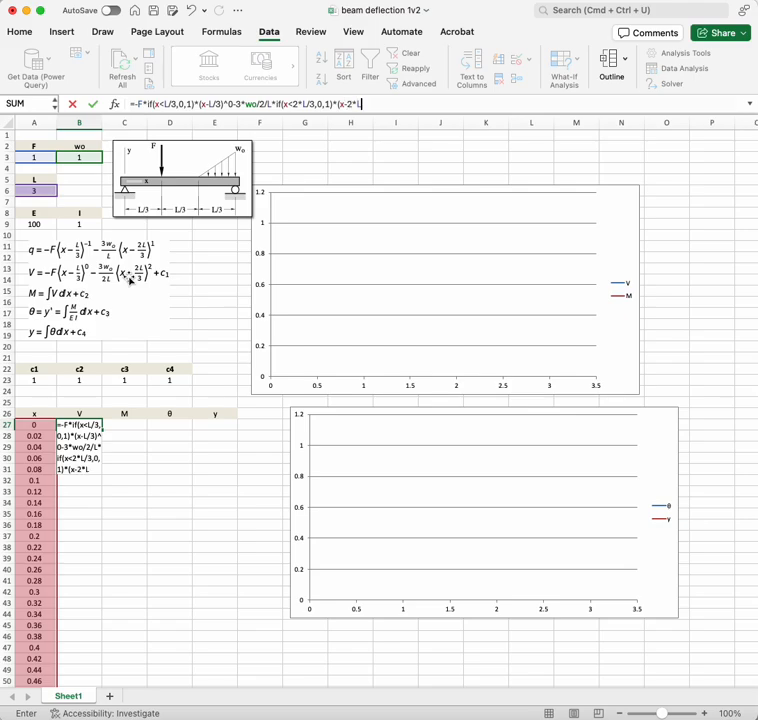
{"action": "type", "text": "/3)^"}
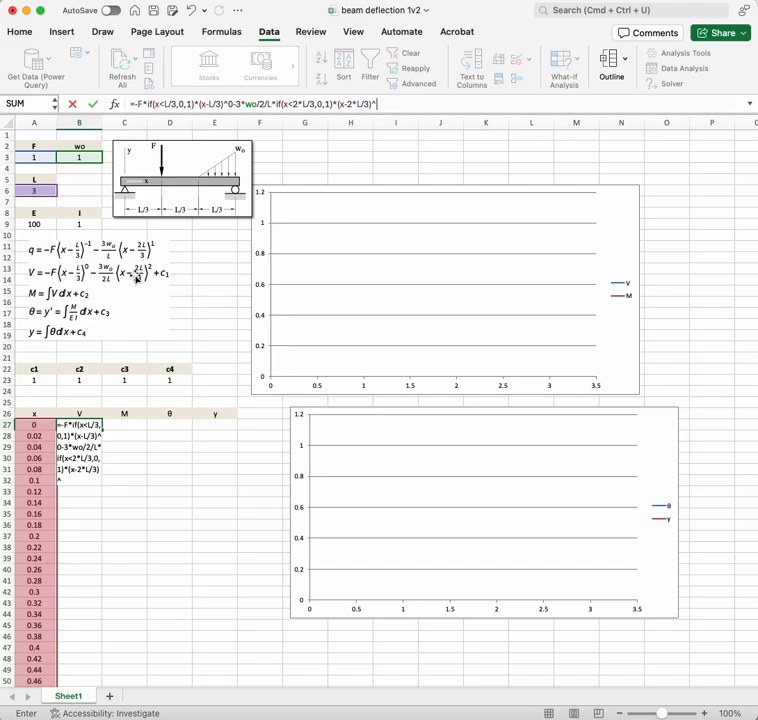
{"action": "type", "text": "2"}
{"action": "left_click", "coordinate": [34, 380]}
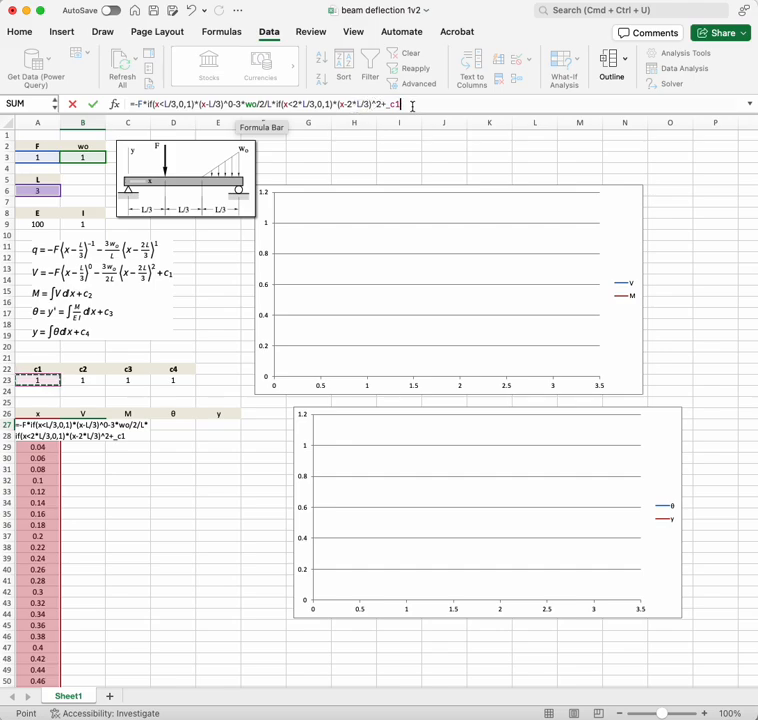
{"action": "key", "text": "ctrl+Return"}
Step: Examine the V column around x = 1, checking the values in A77 and B77
{"action": "scroll", "coordinate": [146, 452], "scroll_direction": "down", "scroll_amount": 15}
{"action": "scroll", "coordinate": [146, 452], "scroll_direction": "down", "scroll_amount": 3}
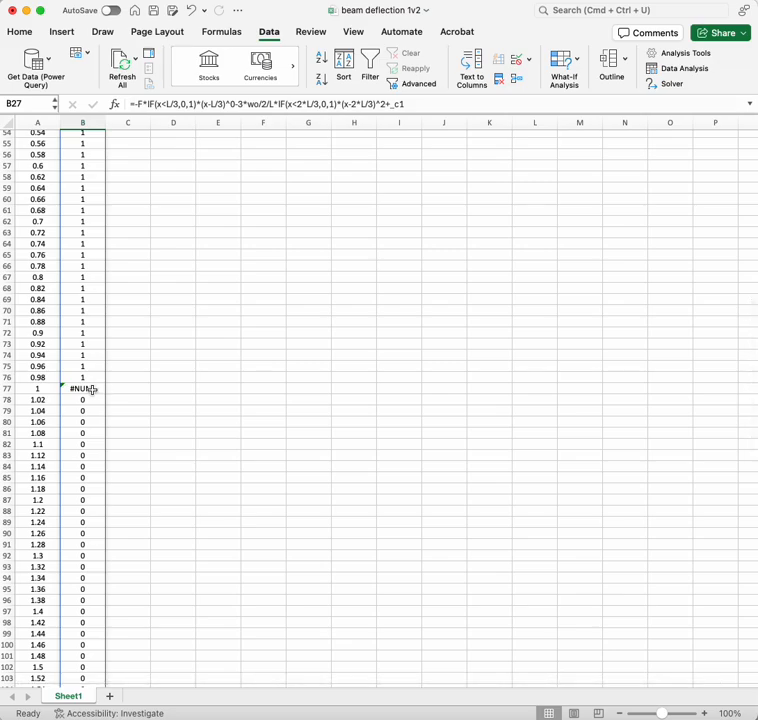
{"action": "left_click", "coordinate": [54, 388]}
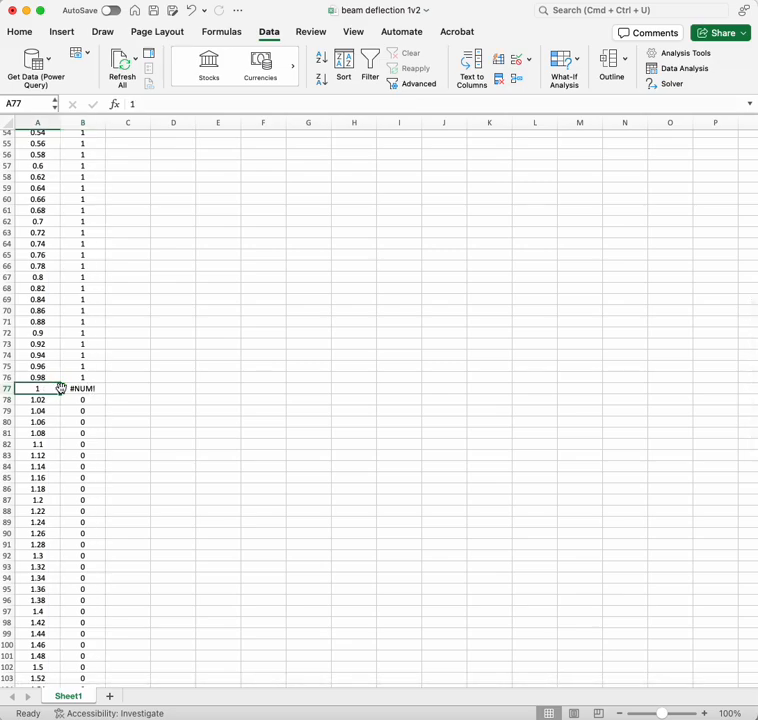
{"action": "left_click", "coordinate": [80, 389]}
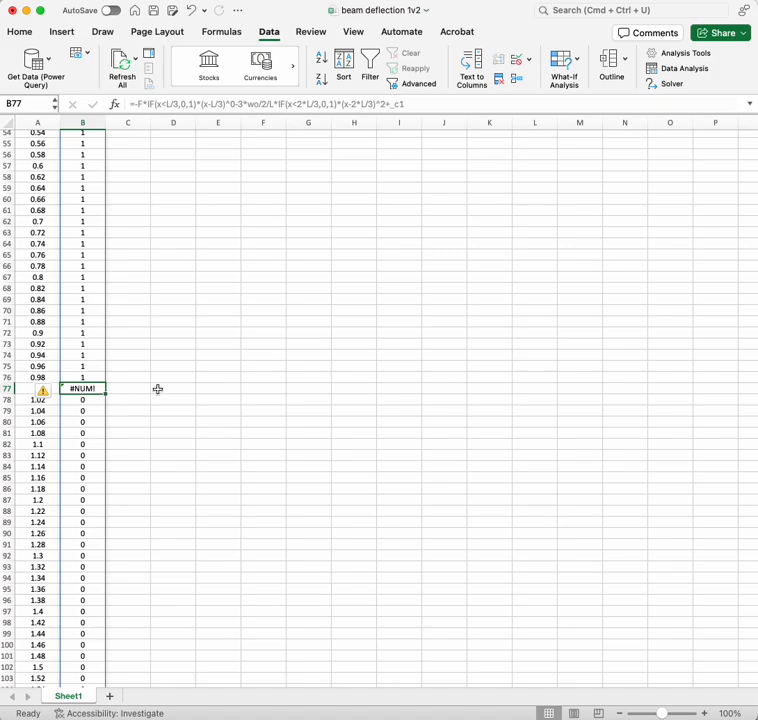
{"action": "scroll", "coordinate": [151, 389], "scroll_direction": "up", "scroll_amount": 15}
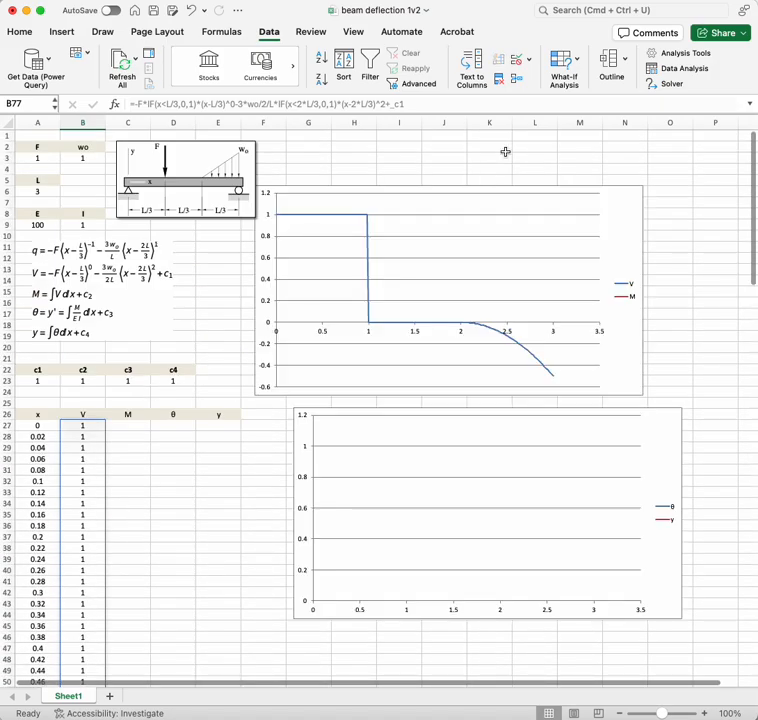
Step: Remove the *(x-L/3)^0 factor from the point-load term in the B27 formula and check the V values around x = 1
{"action": "left_click", "coordinate": [462, 106]}
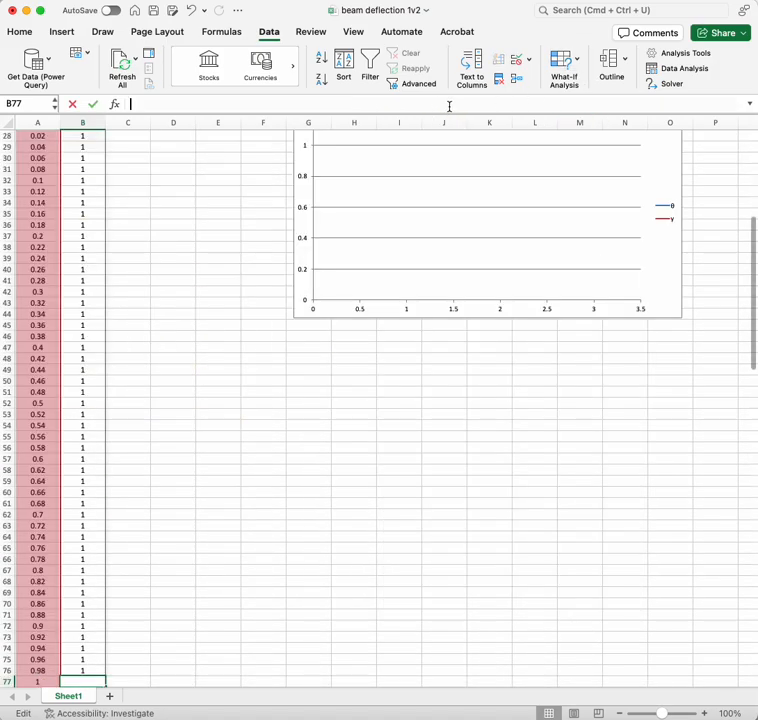
{"action": "scroll", "coordinate": [250, 330], "scroll_direction": "up", "scroll_amount": 10}
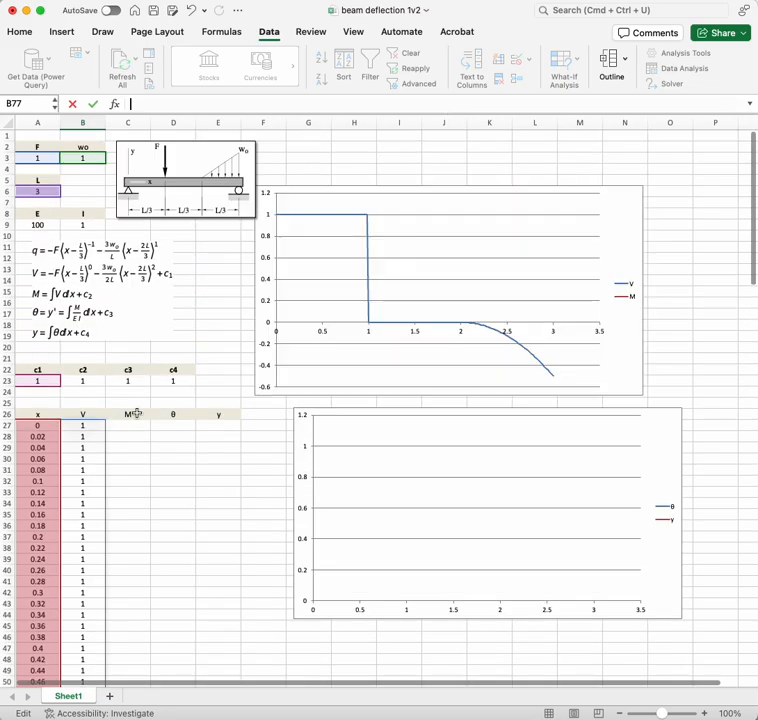
{"action": "left_click", "coordinate": [84, 427]}
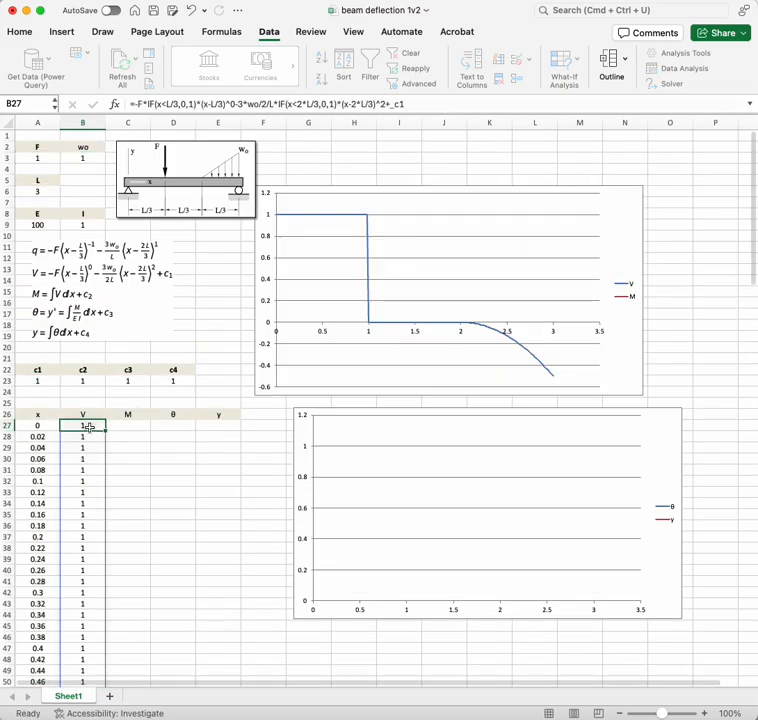
{"action": "left_click", "coordinate": [424, 106]}
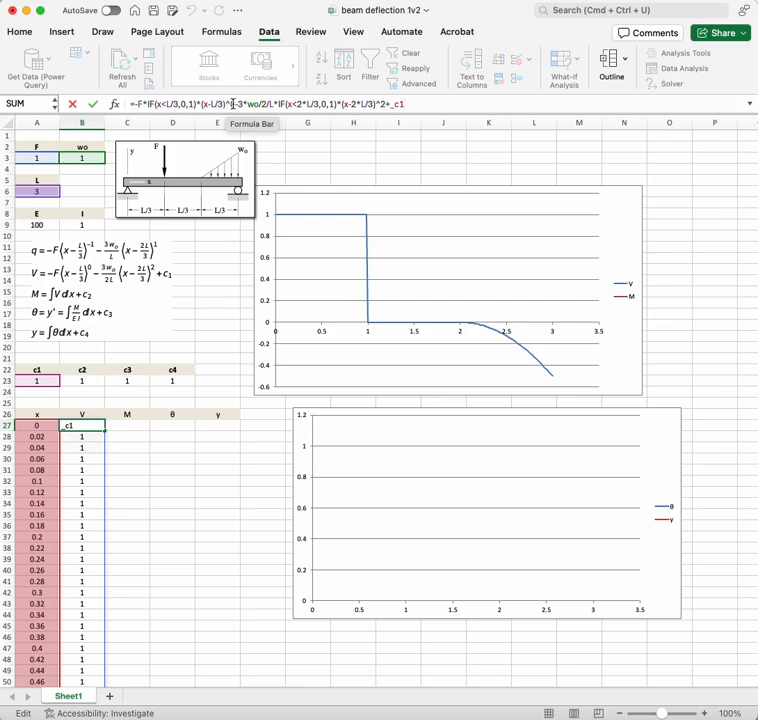
{"action": "left_click_drag", "start_coordinate": [235, 104], "coordinate": [204, 104]}
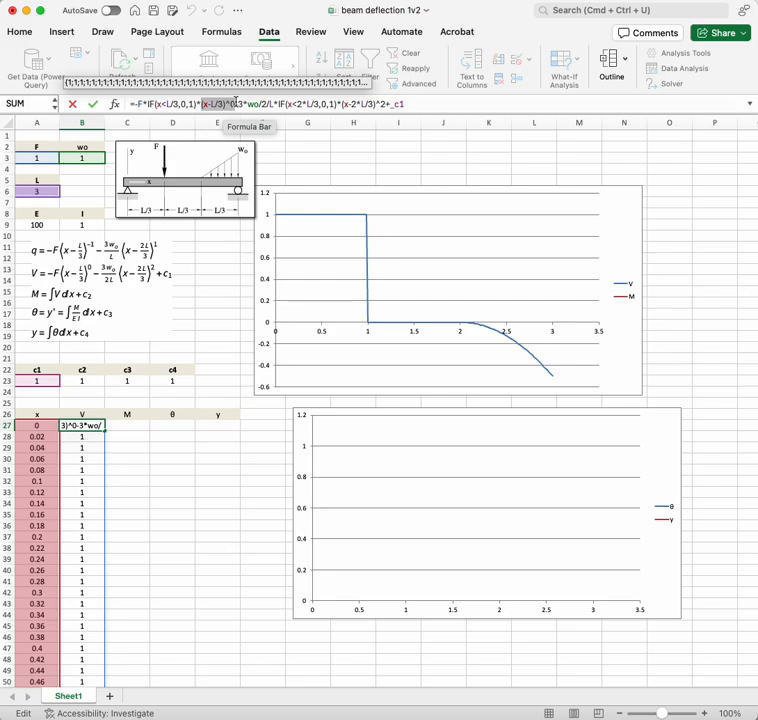
{"action": "key", "text": "BackSpace"}
{"action": "key", "text": "BackSpace"}
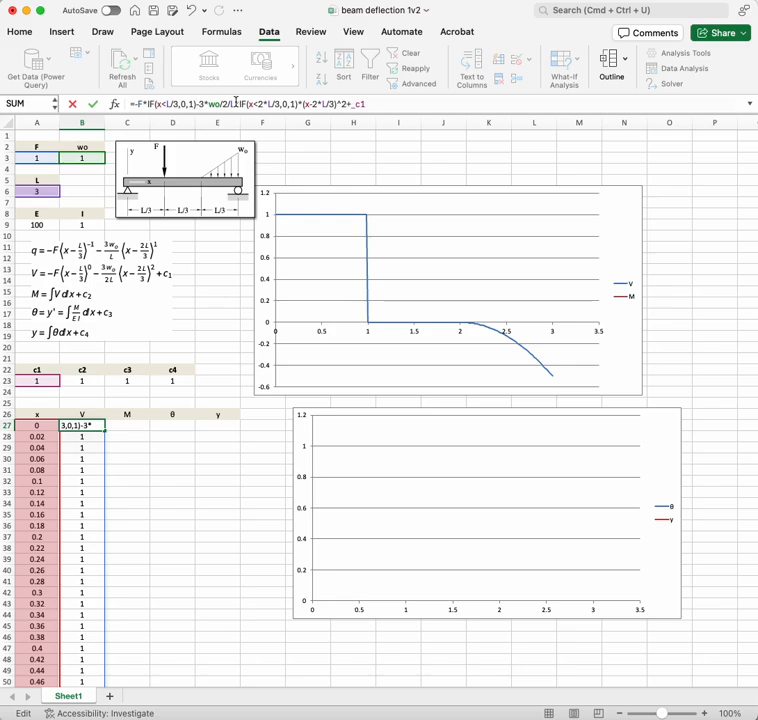
{"action": "key", "text": "Return"}
{"action": "scroll", "coordinate": [197, 342], "scroll_direction": "down", "scroll_amount": 8}
{"action": "scroll", "coordinate": [197, 342], "scroll_direction": "down", "scroll_amount": 5}
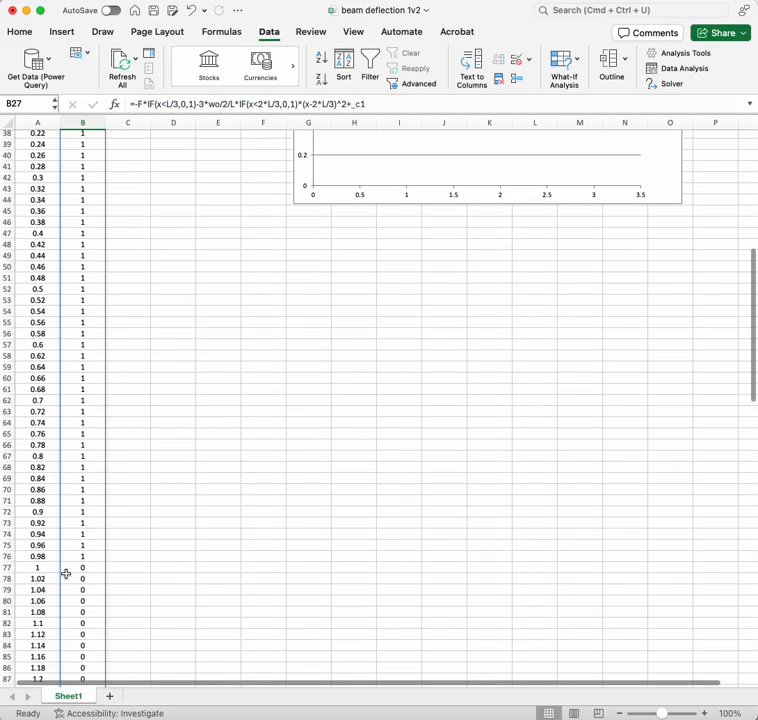
{"action": "scroll", "coordinate": [72, 567], "scroll_direction": "up", "scroll_amount": 10}
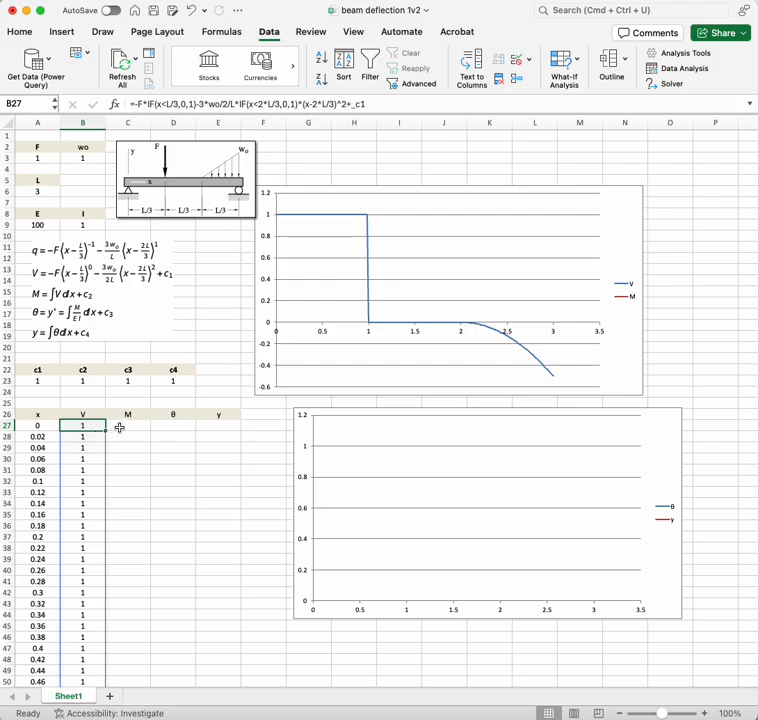
Step: Switch to Adobe Illustrator to examine the sketch of strips under the curve, and return to the Excel spreadsheet
{"action": "key", "text": "super+Tab"}
{"action": "key", "text": "super+Tab"}
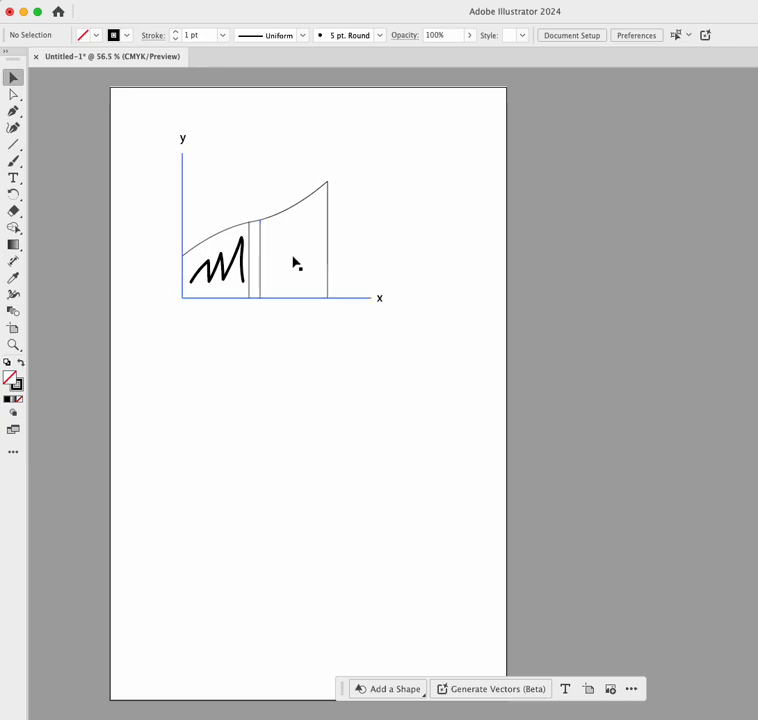
{"action": "key", "text": "super+Tab"}
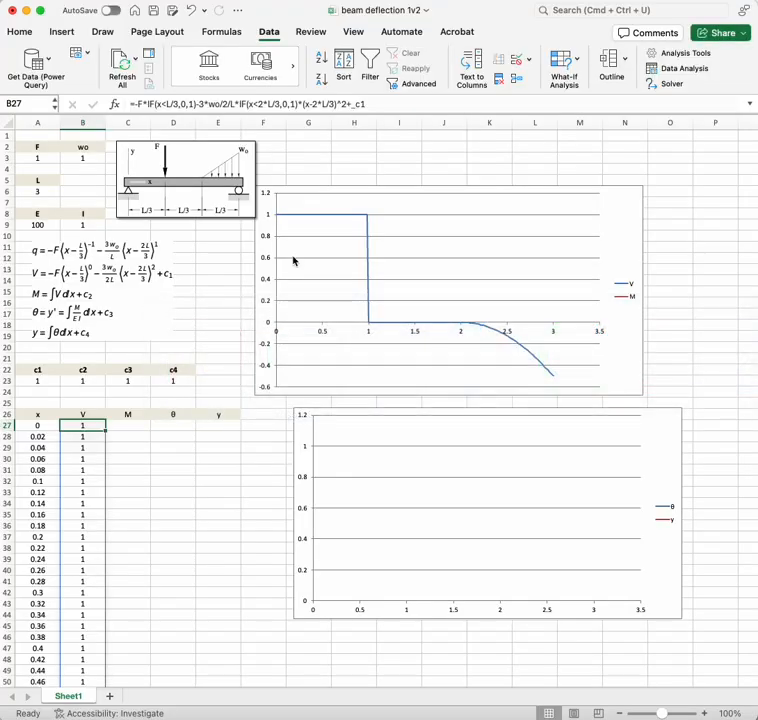
{"action": "key", "text": "super+Tab"}
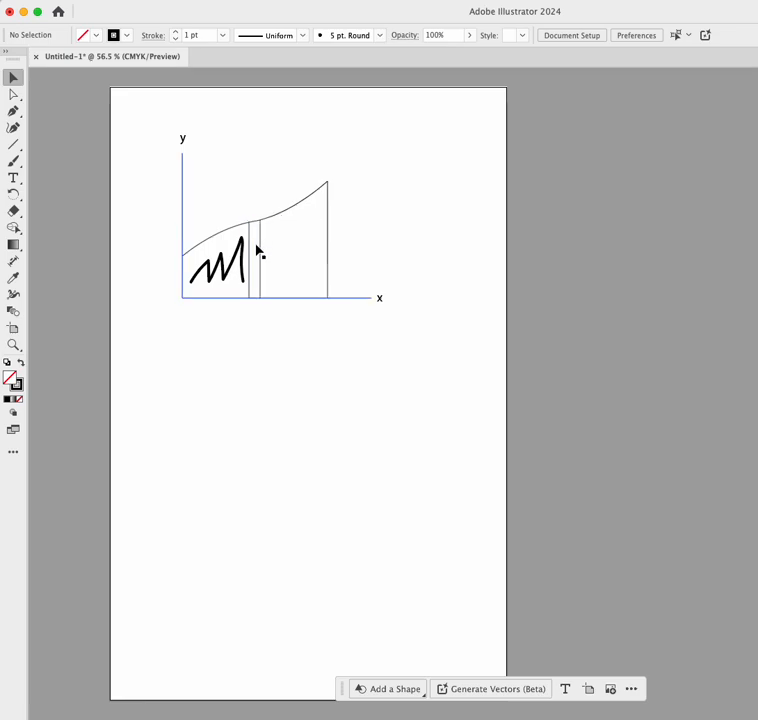
{"action": "key", "text": "super+Tab"}
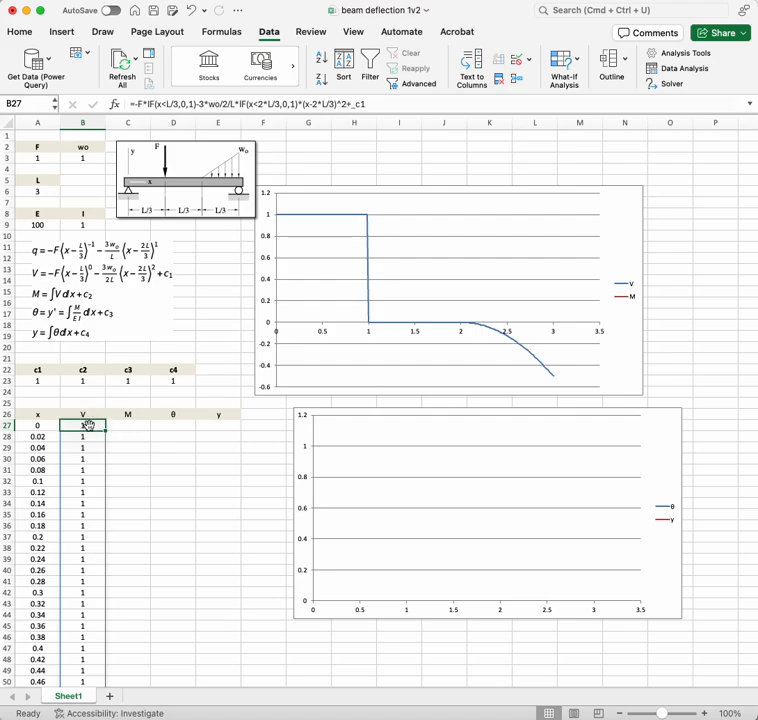
{"action": "left_click", "coordinate": [125, 435]}
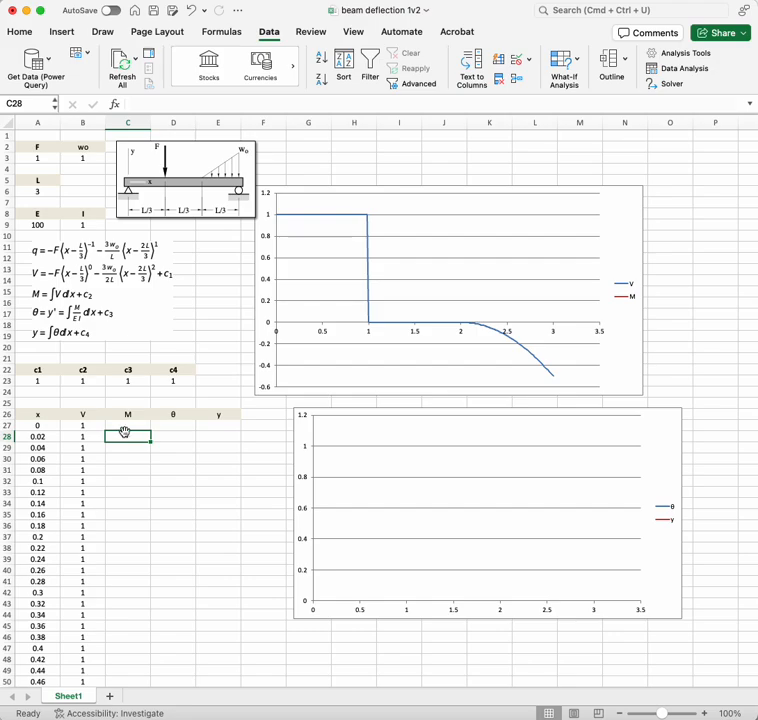
{"action": "left_click", "coordinate": [128, 425]}
{"action": "left_click", "coordinate": [127, 435]}
{"action": "left_click_drag", "start_coordinate": [87, 426], "coordinate": [46, 433]}
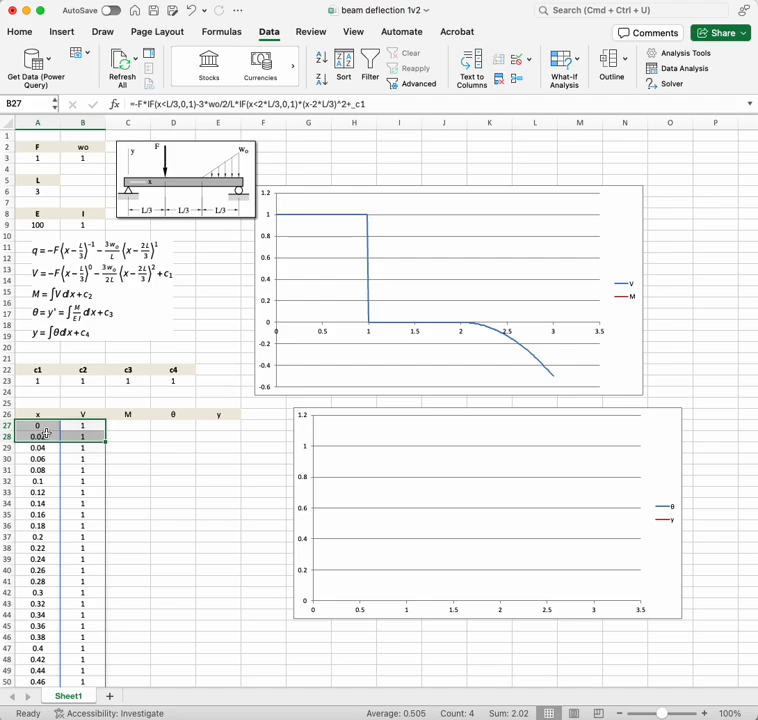
{"action": "left_click", "coordinate": [128, 435]}
Step: Start the M column by setting C27 equal to the constant _c2
{"action": "left_click", "coordinate": [134, 425]}
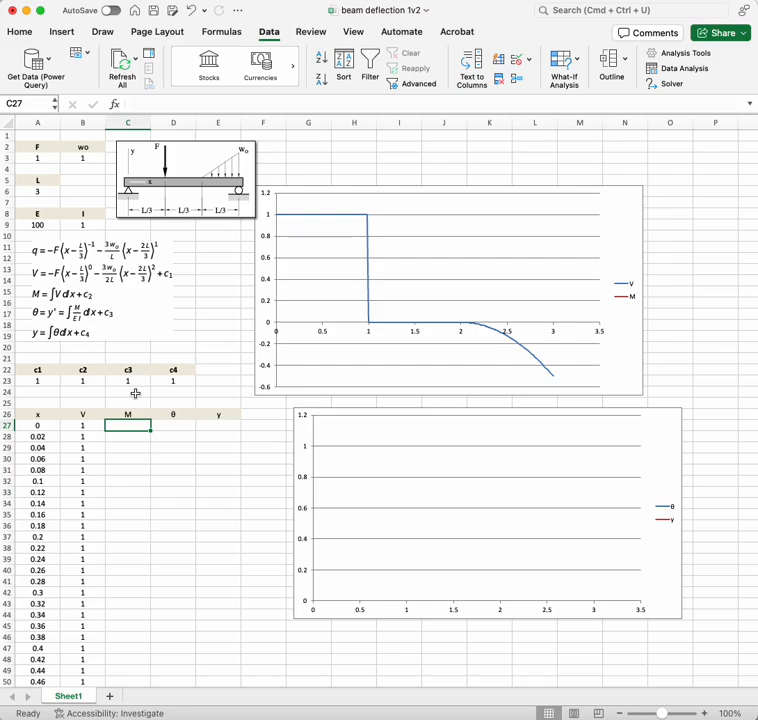
{"action": "type", "text": "="}
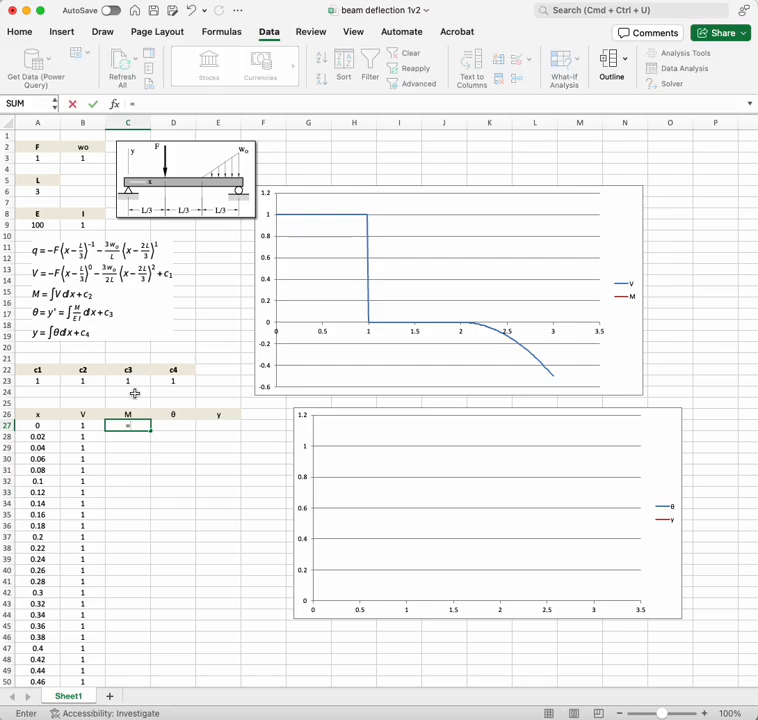
{"action": "left_click", "coordinate": [86, 381]}
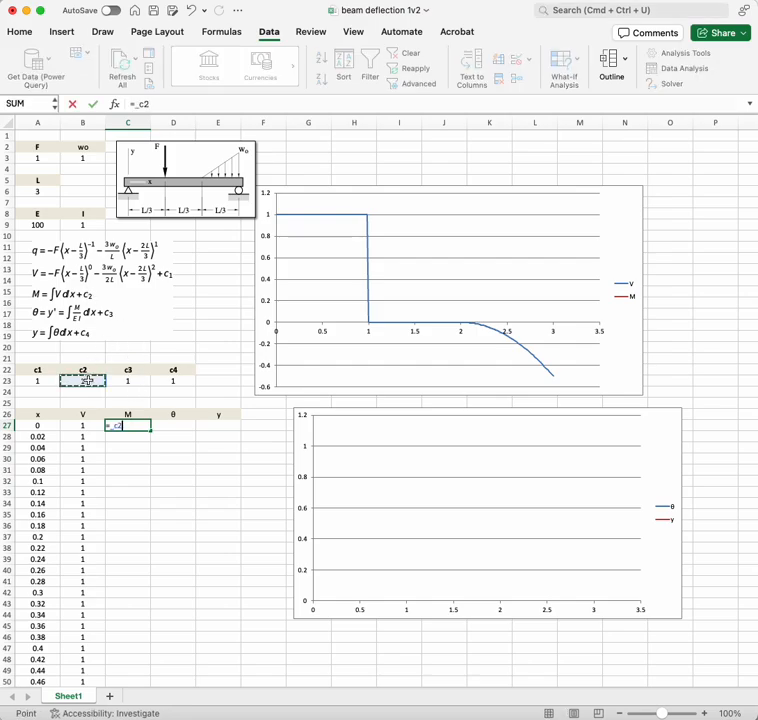
{"action": "key", "text": "Return"}
Step: Begin the trapezoidal moment formula in C28 with the previous moment plus the average shear, =C27+(B28+B27)/2
{"action": "left_click", "coordinate": [127, 438]}
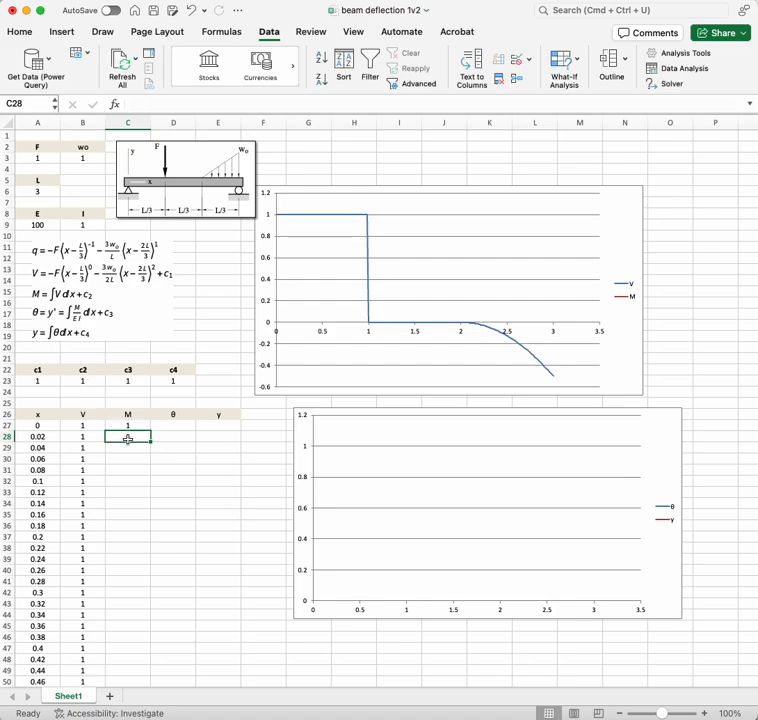
{"action": "type", "text": "="}
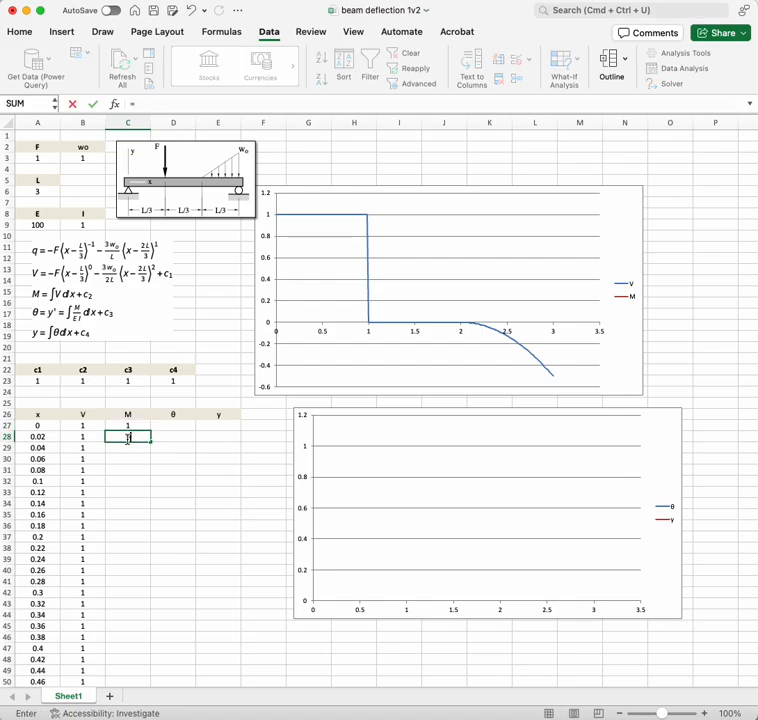
{"action": "left_click", "coordinate": [131, 425]}
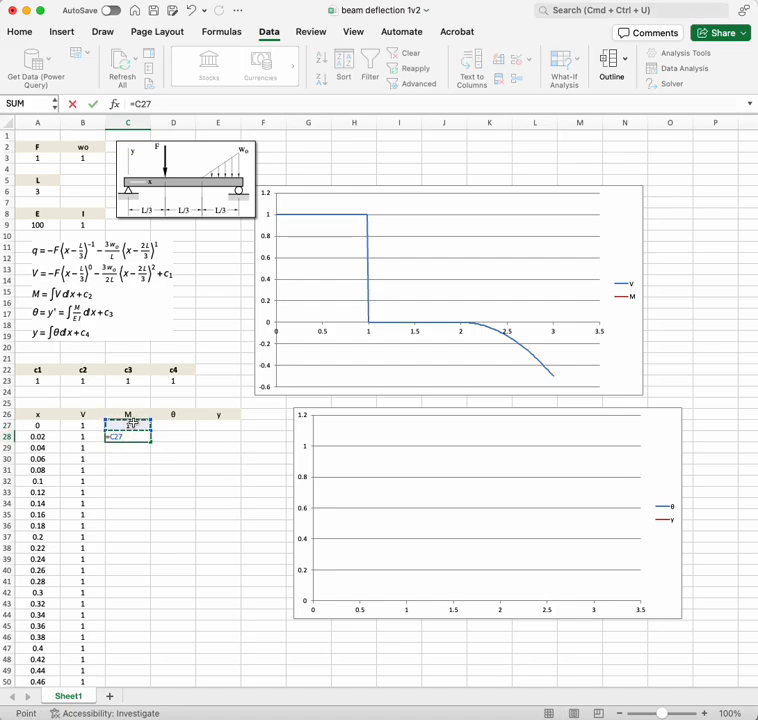
{"action": "type", "text": "+("}
{"action": "left_click", "coordinate": [80, 436]}
{"action": "type", "text": "+"}
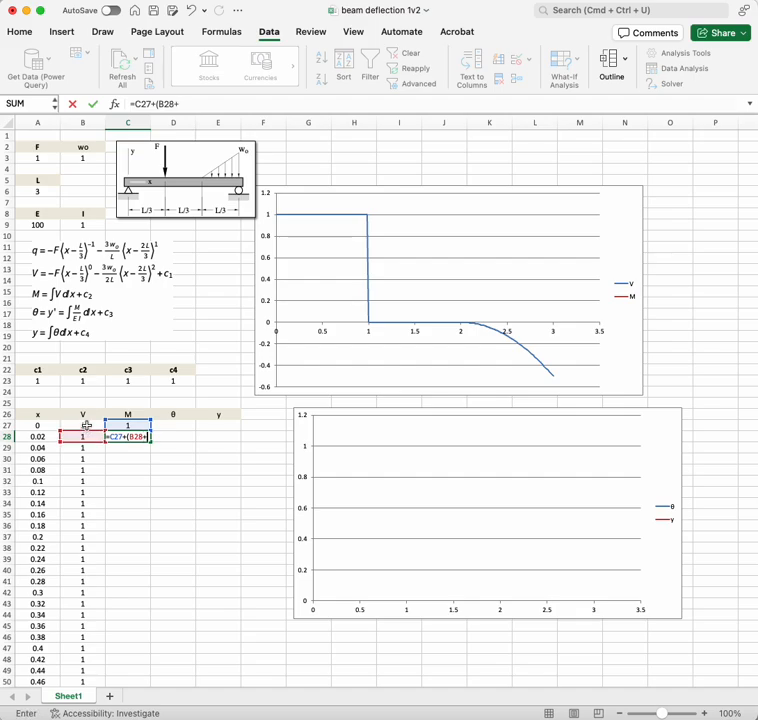
{"action": "left_click", "coordinate": [85, 425]}
{"action": "type", "text": ")/2"}
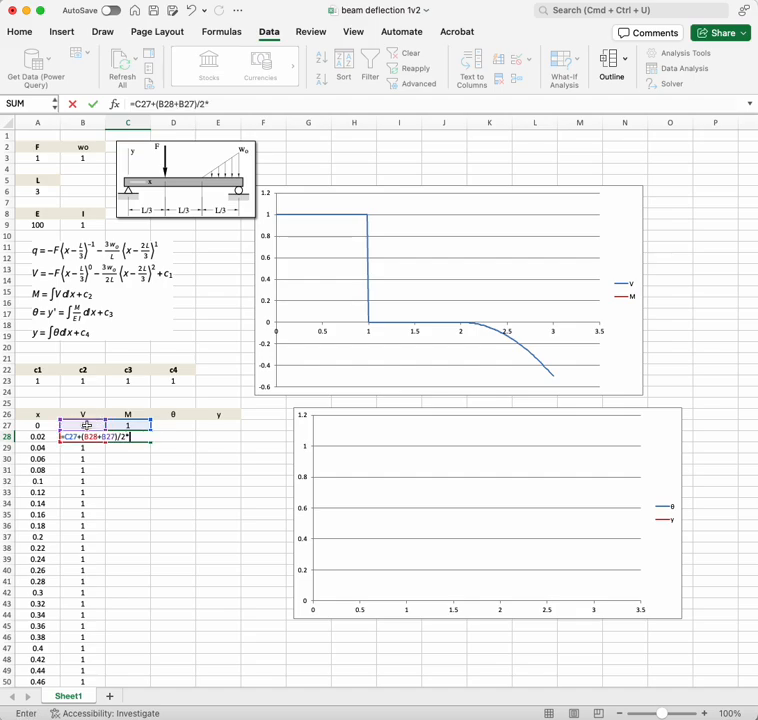
Step: Multiply the average shear in the C28 formula by the x interval (A28-A27) and enter the formula
{"action": "type", "text": "*("}
{"action": "left_click", "coordinate": [38, 436]}
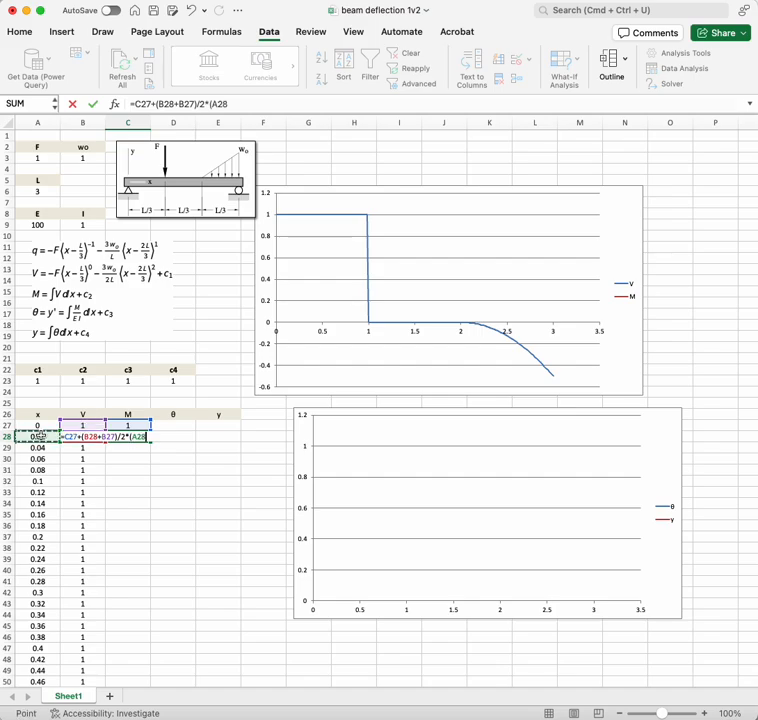
{"action": "type", "text": "-"}
{"action": "left_click", "coordinate": [35, 425]}
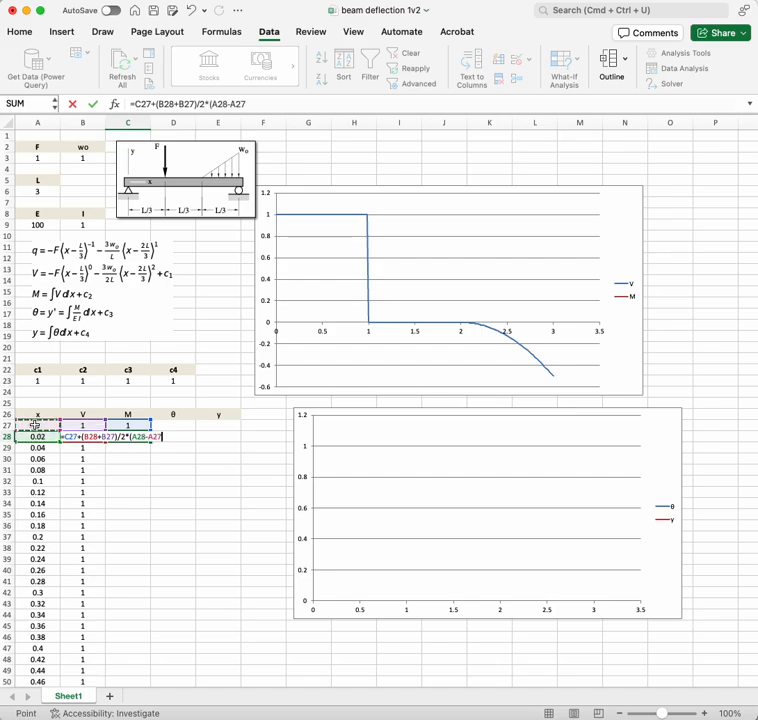
{"action": "type", "text": ")"}
{"action": "left_click", "coordinate": [260, 104]}
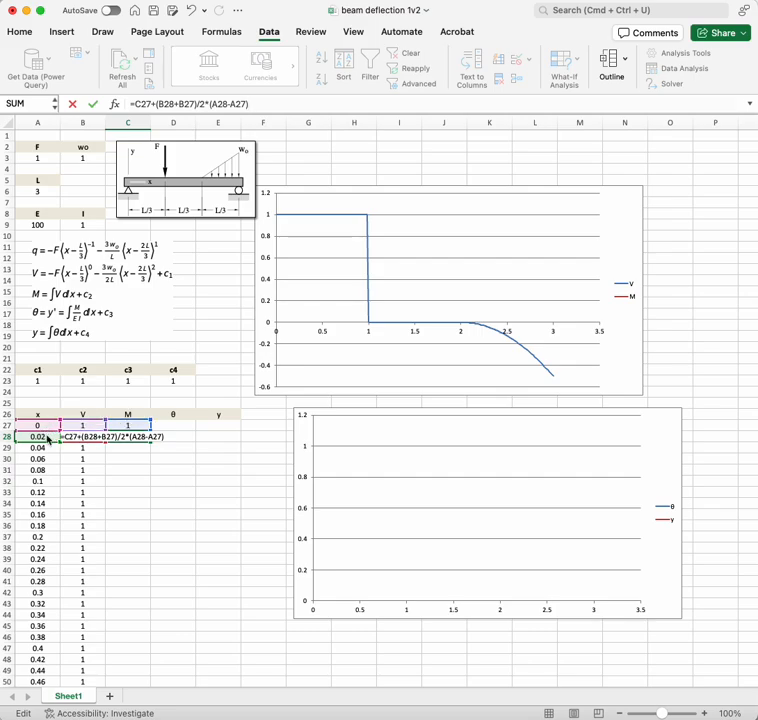
{"action": "key", "text": "Return"}
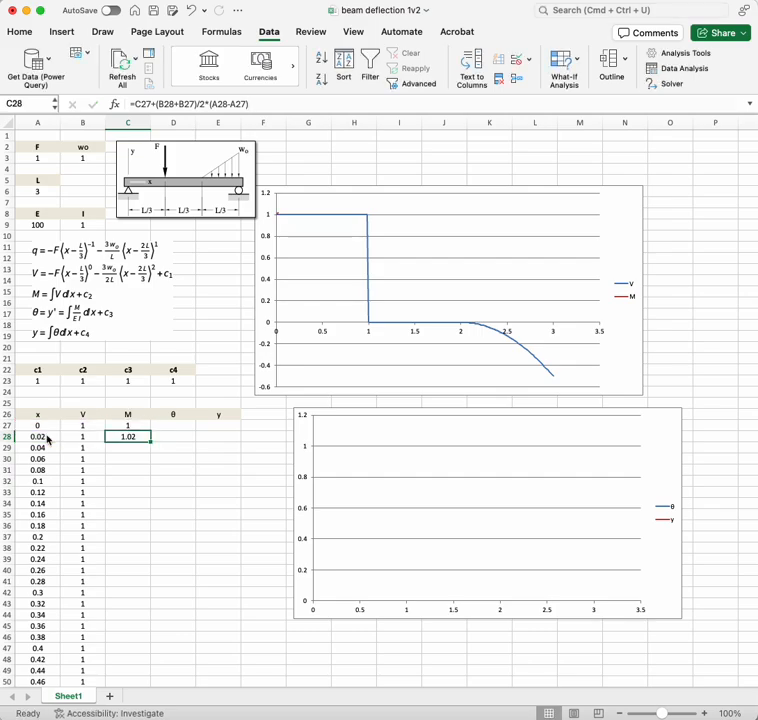
Step: Fill the C28 moment formula down to the last x row and look through the M values
{"action": "double_click", "coordinate": [151, 441]}
{"action": "scroll", "coordinate": [164, 462], "scroll_direction": "down", "scroll_amount": 15}
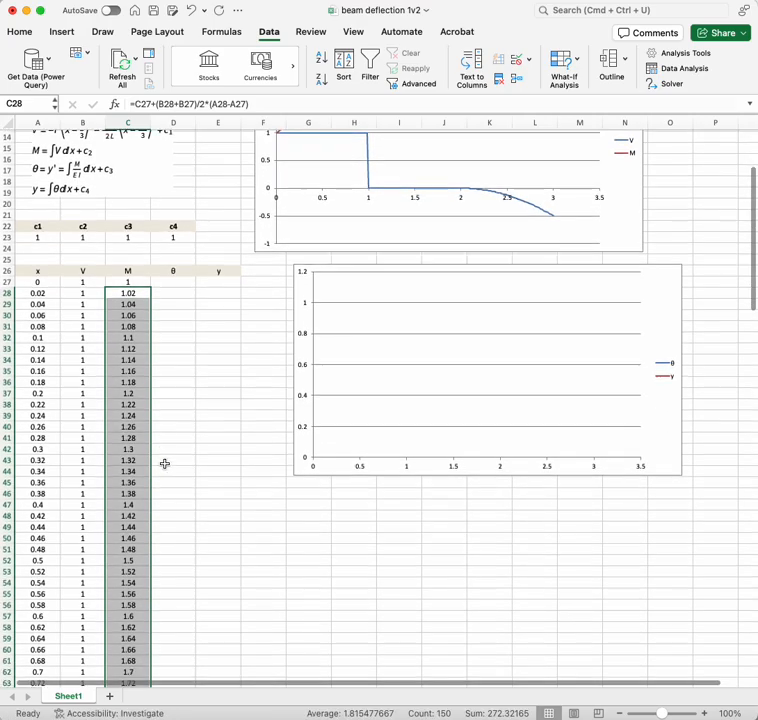
{"action": "scroll", "coordinate": [164, 462], "scroll_direction": "down", "scroll_amount": 20}
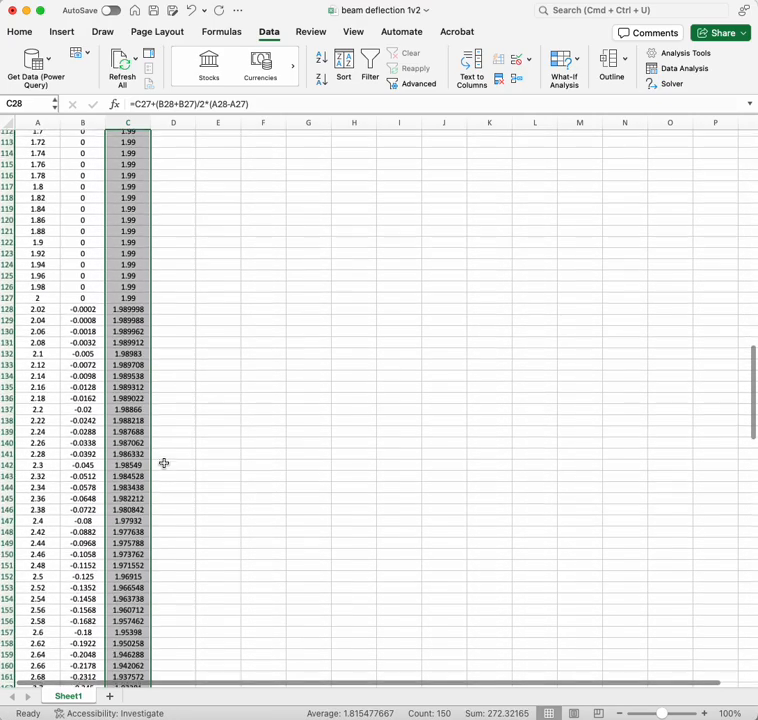
{"action": "scroll", "coordinate": [164, 463], "scroll_direction": "up", "scroll_amount": 20}
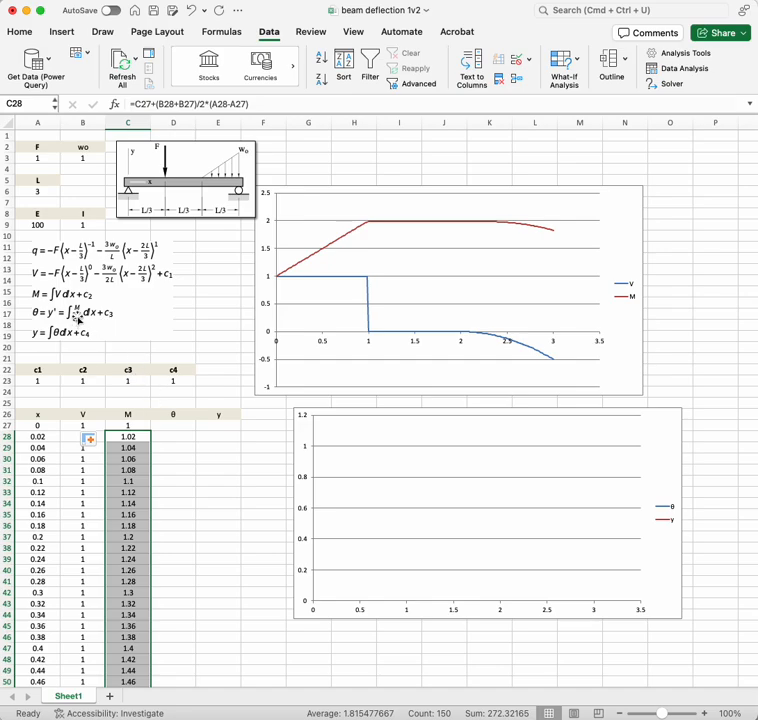
Step: Insert blank cells before the θ column, from D26 down through the data rows, shifting the existing cells right
{"action": "left_click_drag", "start_coordinate": [186, 413], "coordinate": [173, 492]}
{"action": "scroll", "coordinate": [304, 427], "scroll_direction": "up", "scroll_amount": 20}
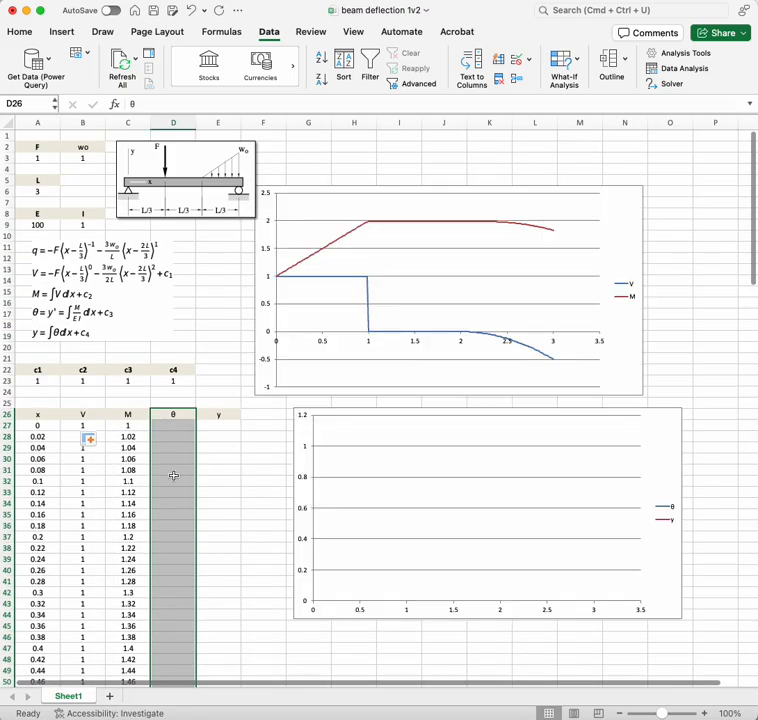
{"action": "right_click", "coordinate": [184, 477]}
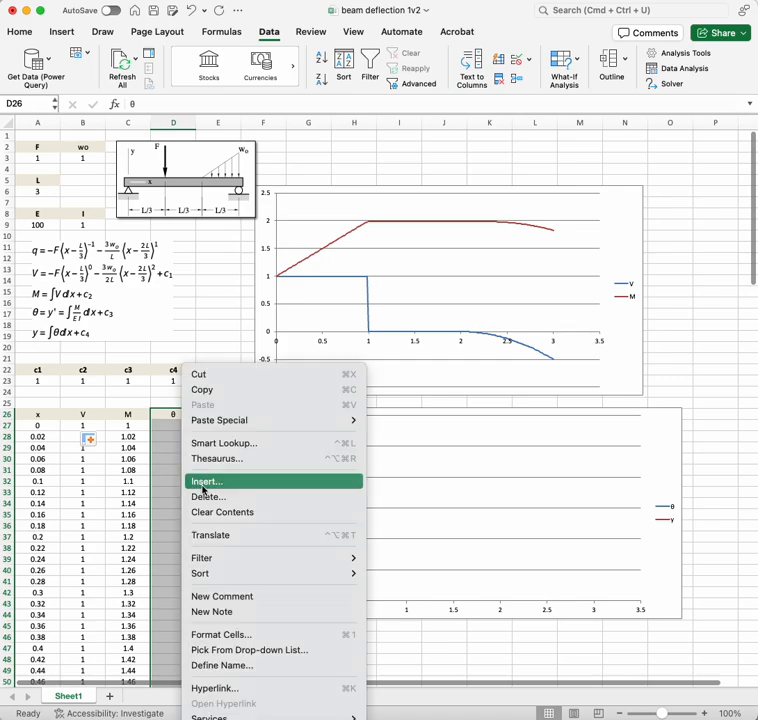
{"action": "left_click", "coordinate": [190, 482]}
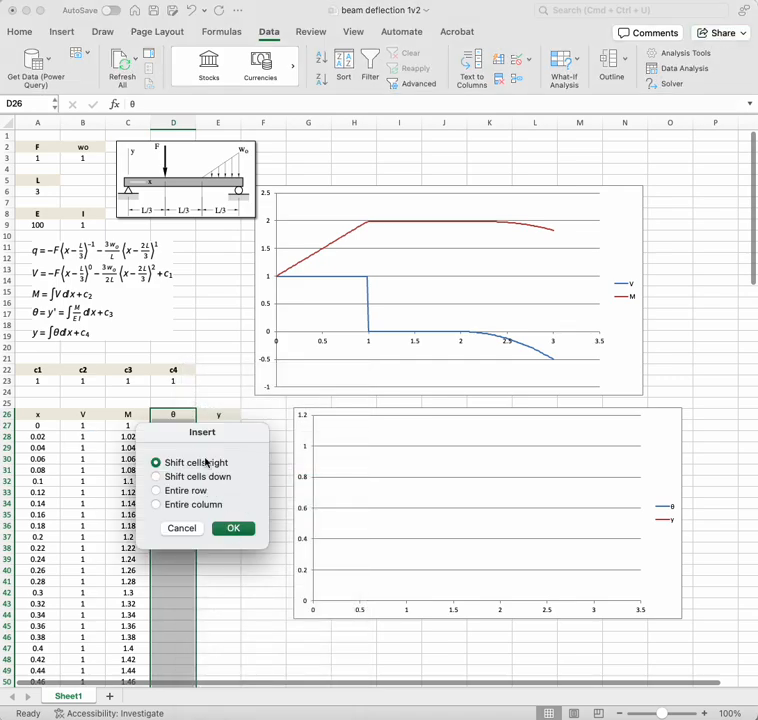
{"action": "left_click", "coordinate": [242, 529]}
Step: Label the new column's header cell D26 as M/EI
{"action": "left_click", "coordinate": [170, 414]}
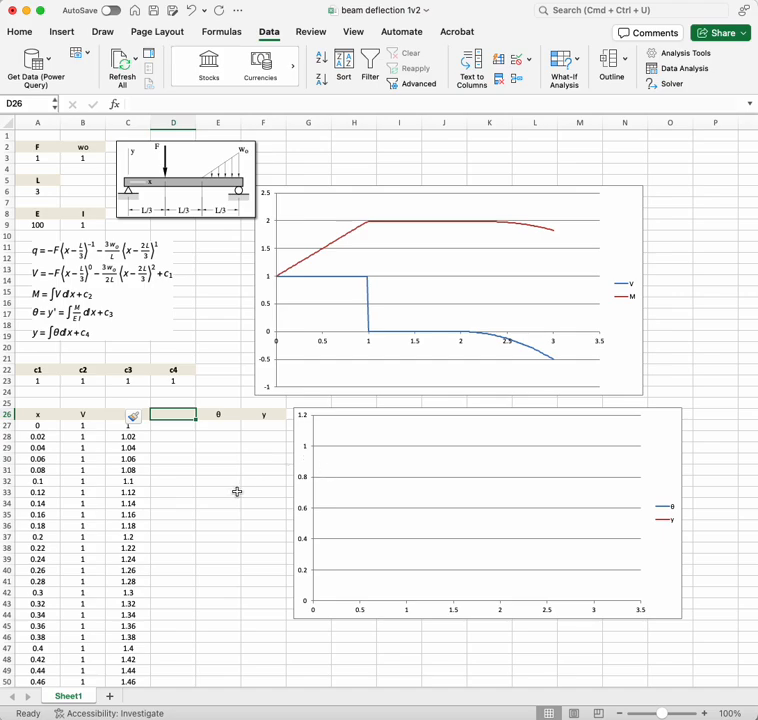
{"action": "type", "text": "M/EI"}
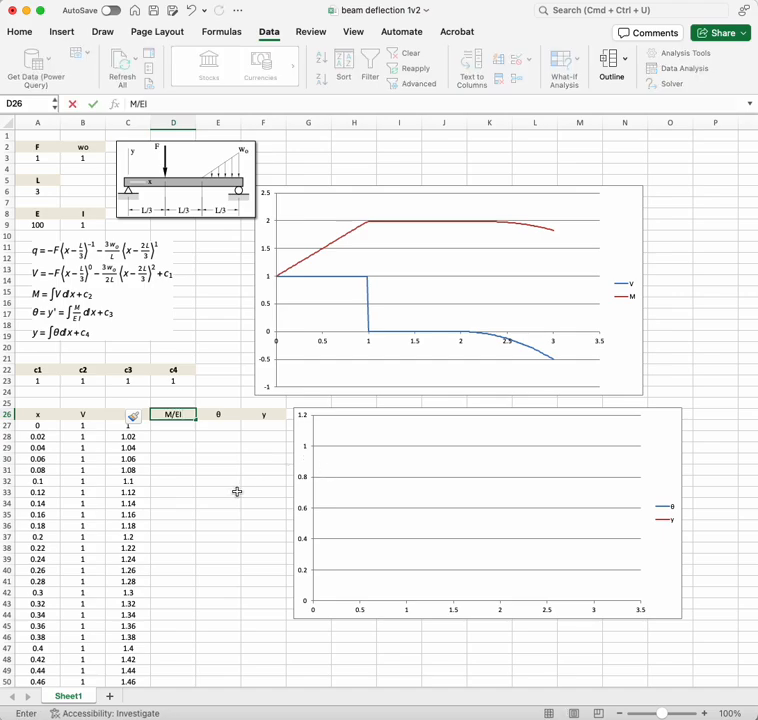
{"action": "key", "text": "ctrl+Return"}
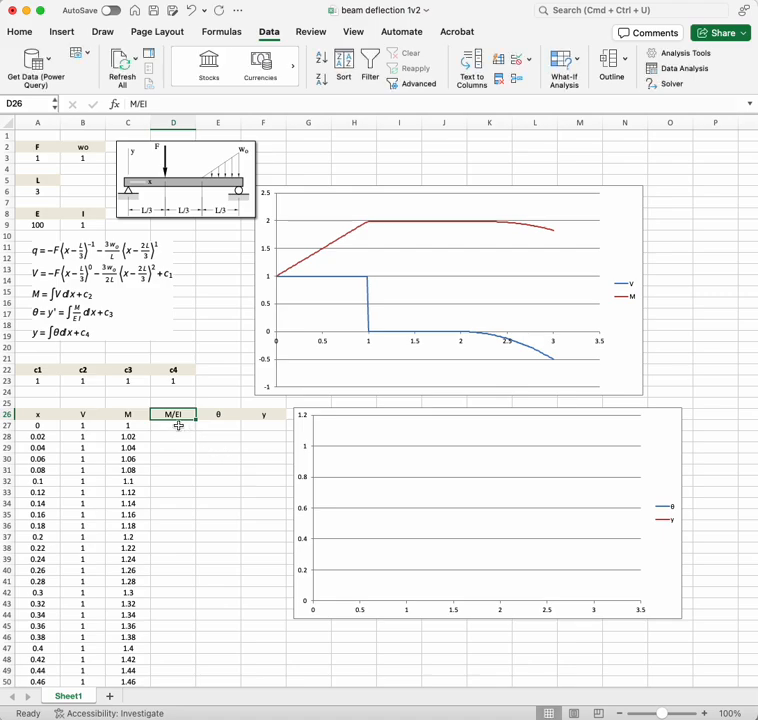
{"action": "left_click", "coordinate": [178, 425]}
{"action": "mouse_move", "coordinate": [80, 308]}
{"action": "left_mouse_down"}
{"action": "mouse_move", "coordinate": [80, 318]}
{"action": "mouse_move", "coordinate": [82, 312]}
{"action": "left_mouse_up"}
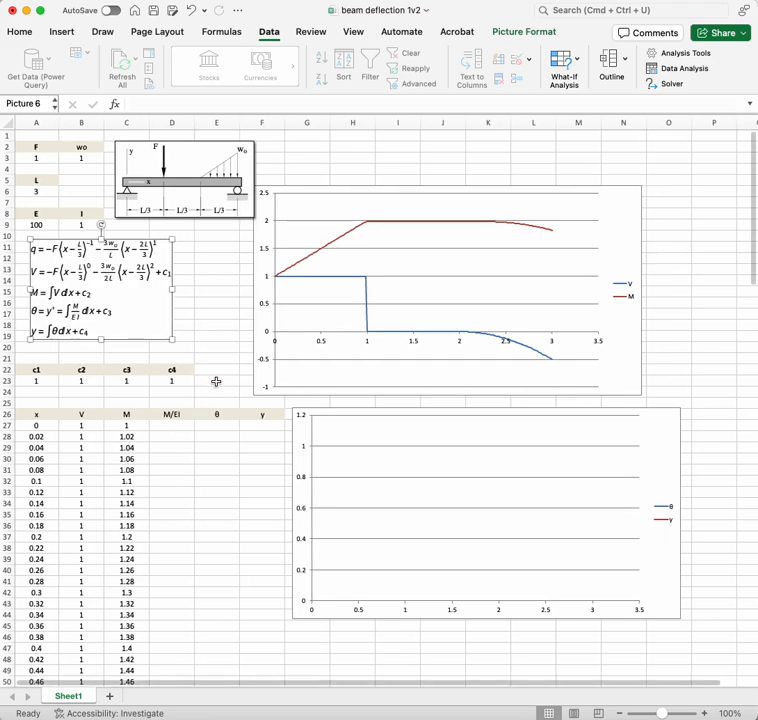
{"action": "scroll", "coordinate": [112, 287], "scroll_direction": "right", "scroll_amount": 1}
{"action": "right_click", "coordinate": [115, 291]}
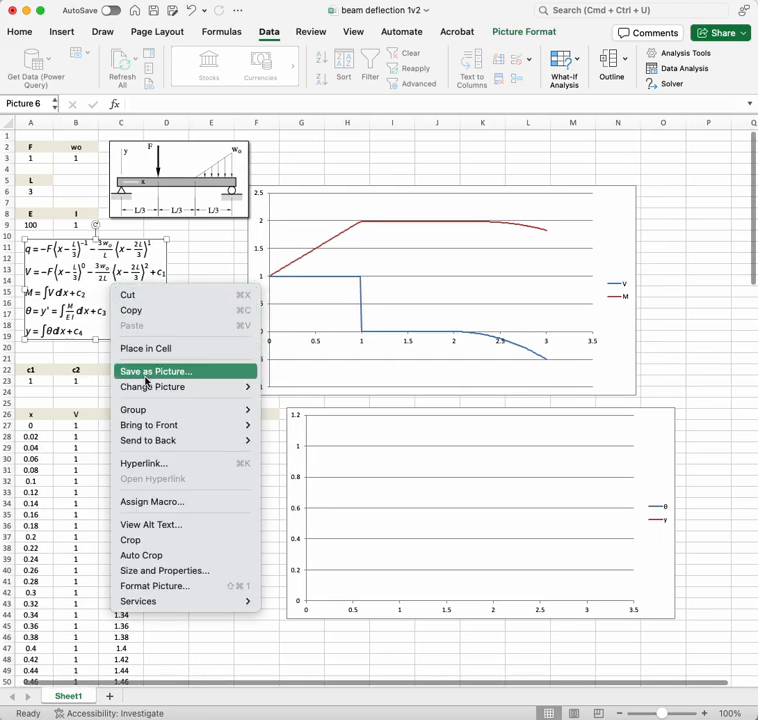
{"action": "mouse_move", "coordinate": [247, 450]}
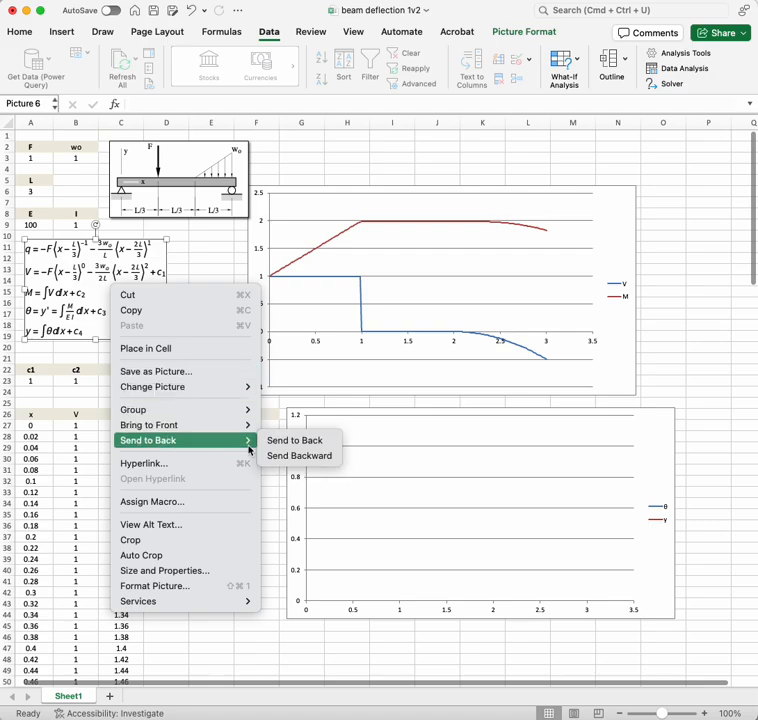
{"action": "left_click", "coordinate": [222, 253]}
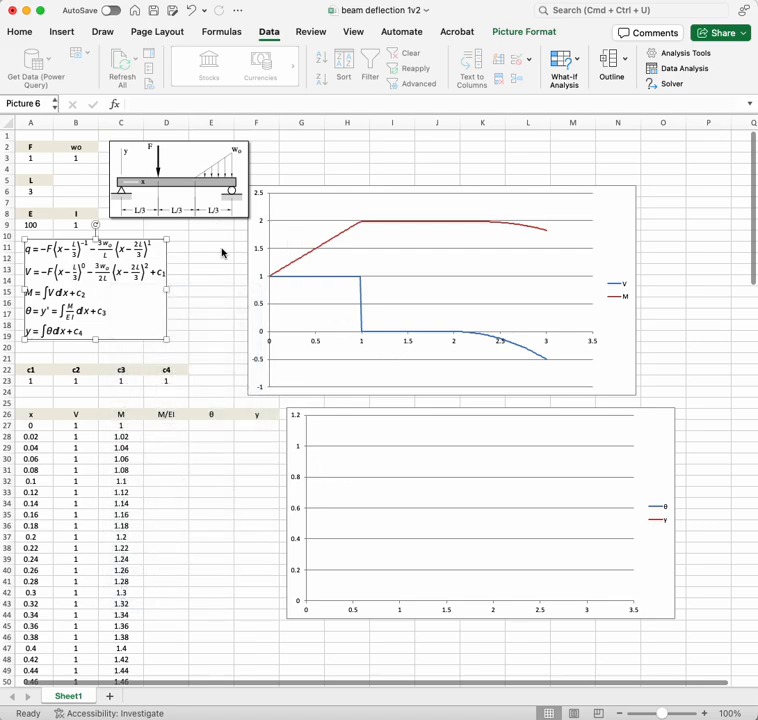
{"action": "left_click", "coordinate": [220, 257]}
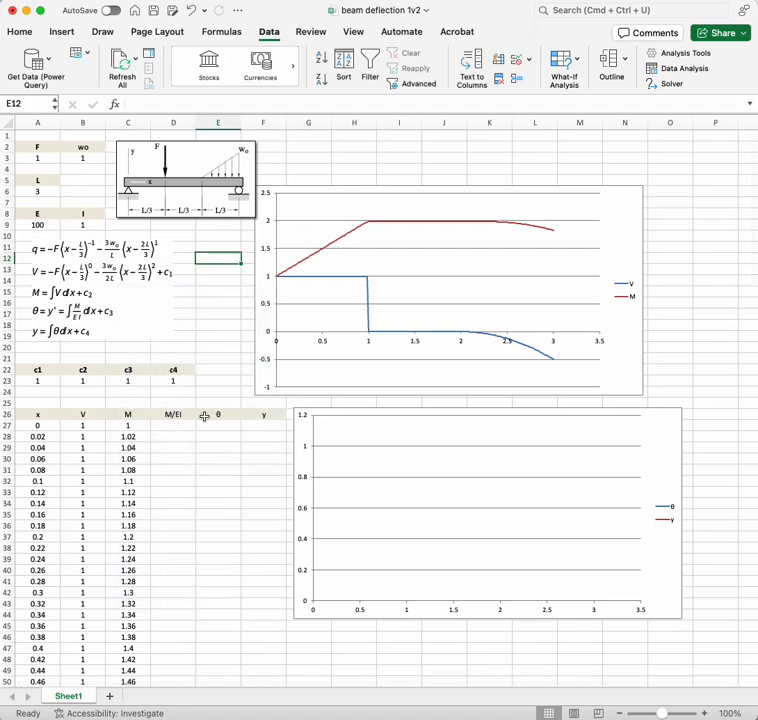
Step: Enter the M/EI formula =C27/E/I in D27 using the named E and I cells, and fill it down to the last x row
{"action": "left_click", "coordinate": [187, 424]}
{"action": "type", "text": "="}
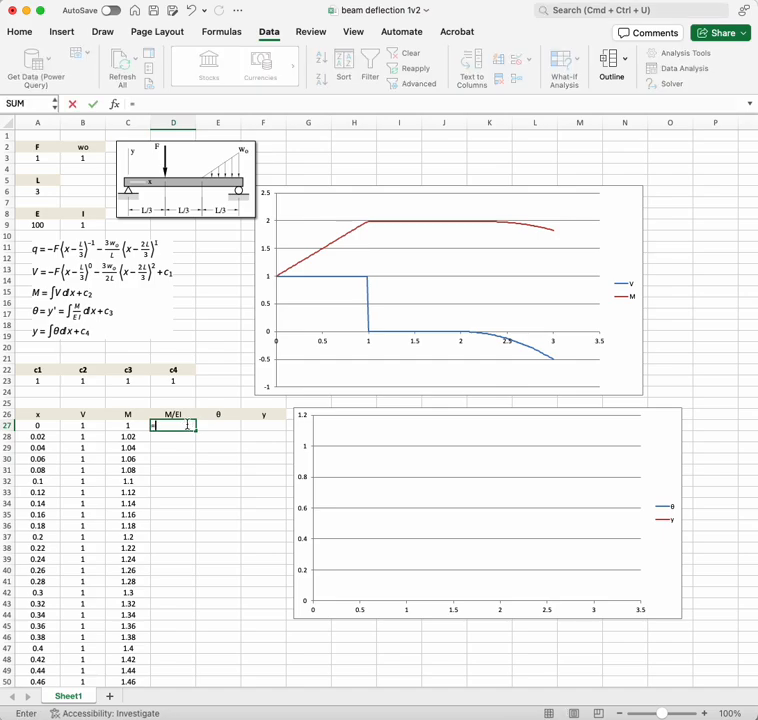
{"action": "left_click", "coordinate": [123, 426]}
{"action": "type", "text": "/"}
{"action": "left_click", "coordinate": [38, 224]}
{"action": "type", "text": "/"}
{"action": "left_click", "coordinate": [77, 226]}
{"action": "key", "text": "Return"}
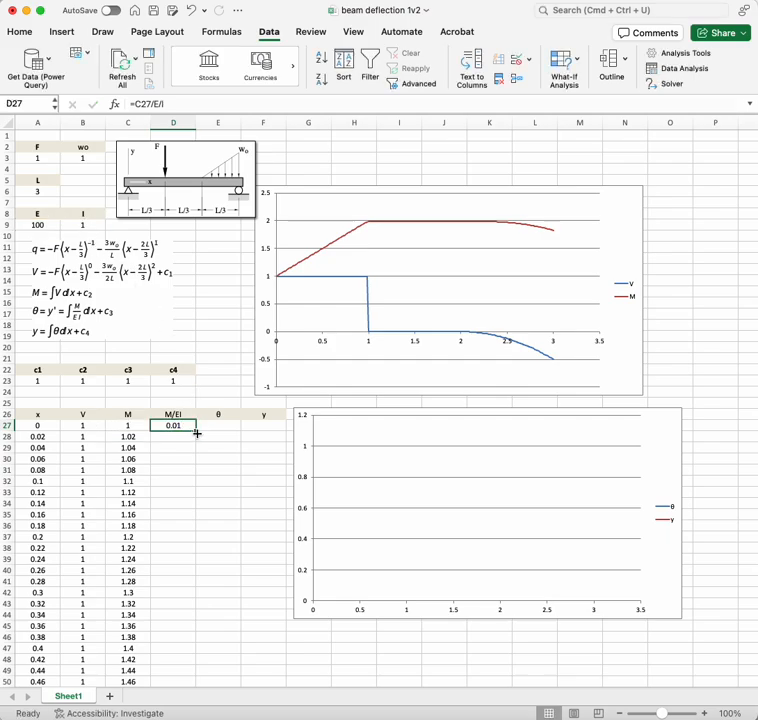
{"action": "double_click", "coordinate": [197, 432]}
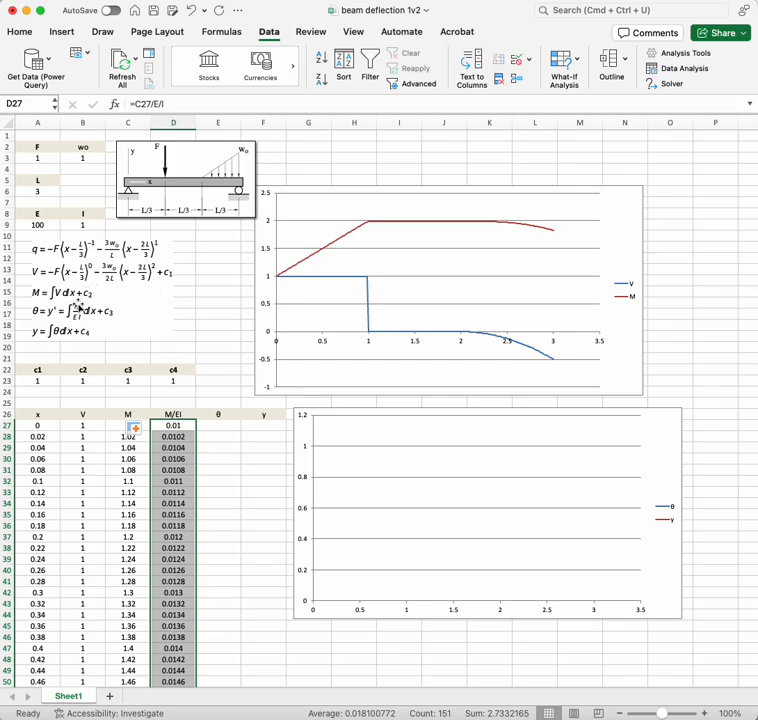
Step: Set the initial θ value in E27 equal to the constant c3 with the formula =_c3
{"action": "left_click", "coordinate": [222, 425]}
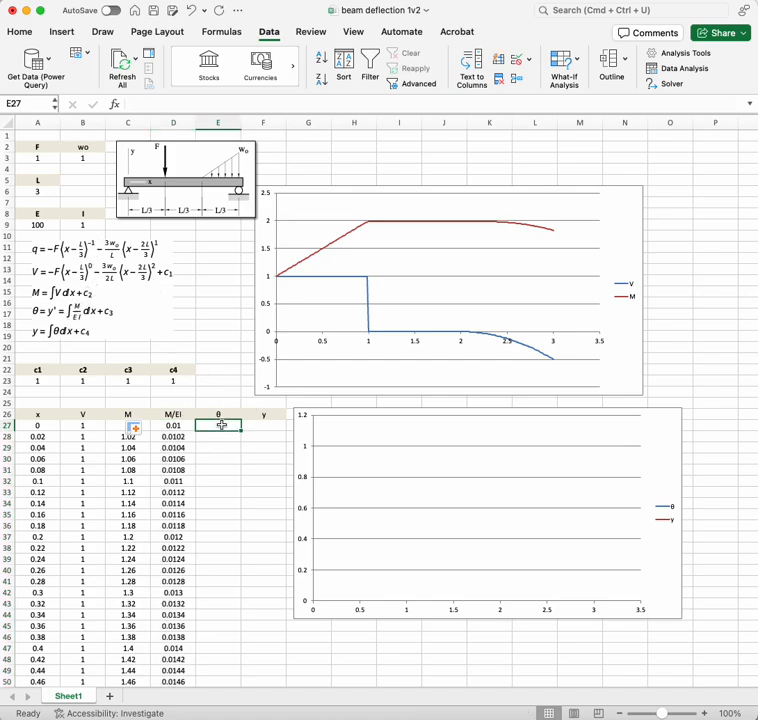
{"action": "type", "text": "="}
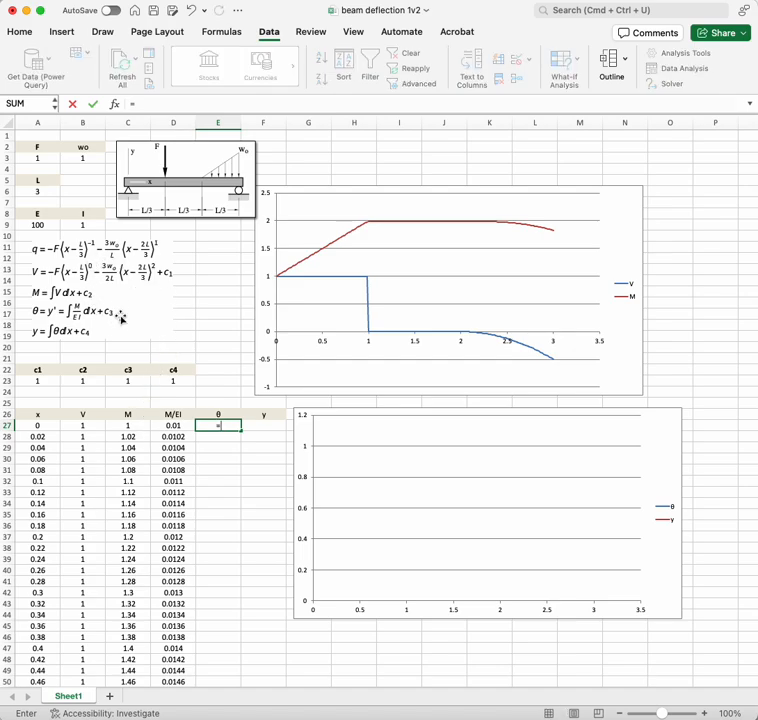
{"action": "left_click", "coordinate": [130, 381]}
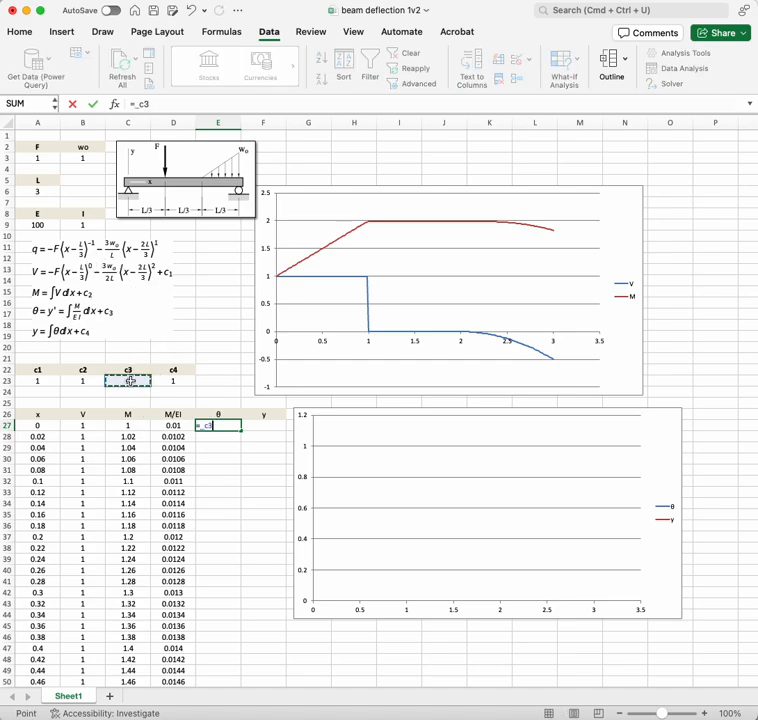
{"action": "key", "text": "super+Return"}
Step: Start the θ formula in E28 as the previous θ plus the average of the two M/EI values, =E27+(D28+D27)/2
{"action": "left_click", "coordinate": [211, 438]}
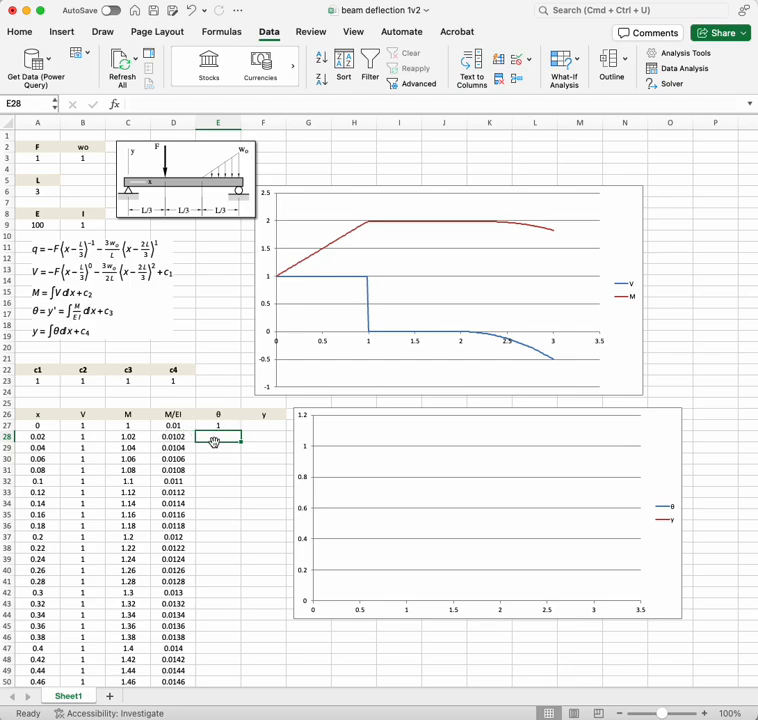
{"action": "type", "text": "="}
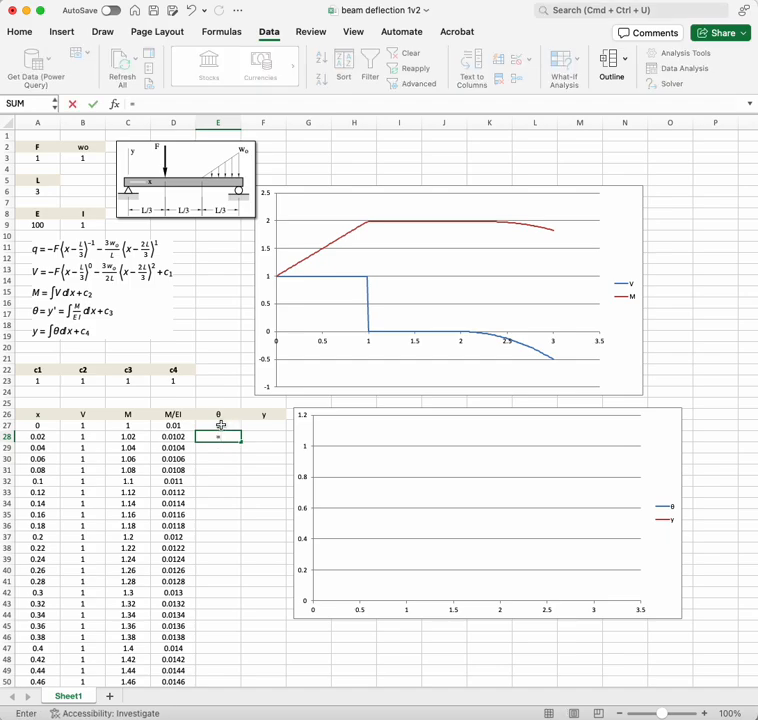
{"action": "left_click", "coordinate": [220, 425]}
{"action": "type", "text": "+"}
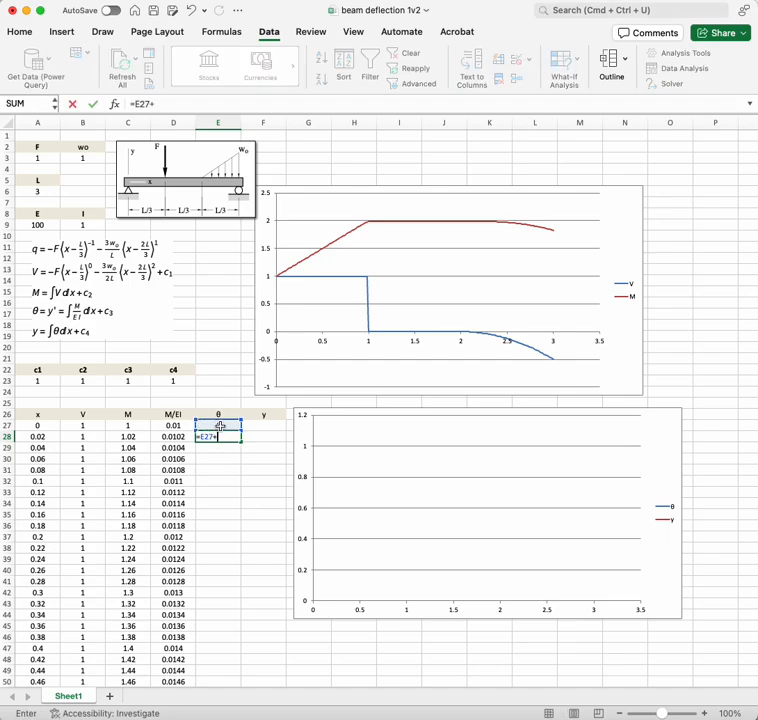
{"action": "type", "text": "("}
{"action": "left_click", "coordinate": [165, 436]}
{"action": "type", "text": "+"}
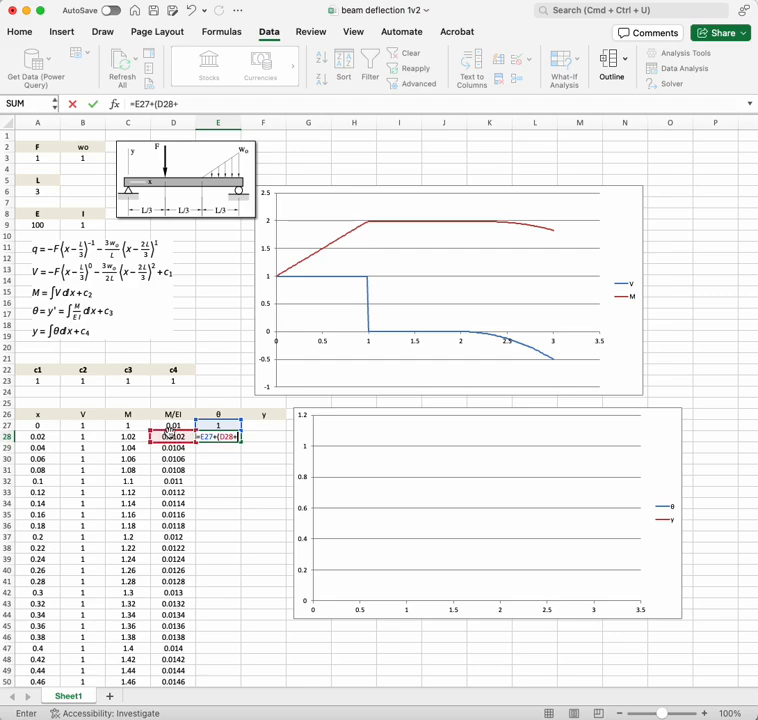
{"action": "left_click", "coordinate": [172, 425]}
{"action": "type", "text": ")/2*"}
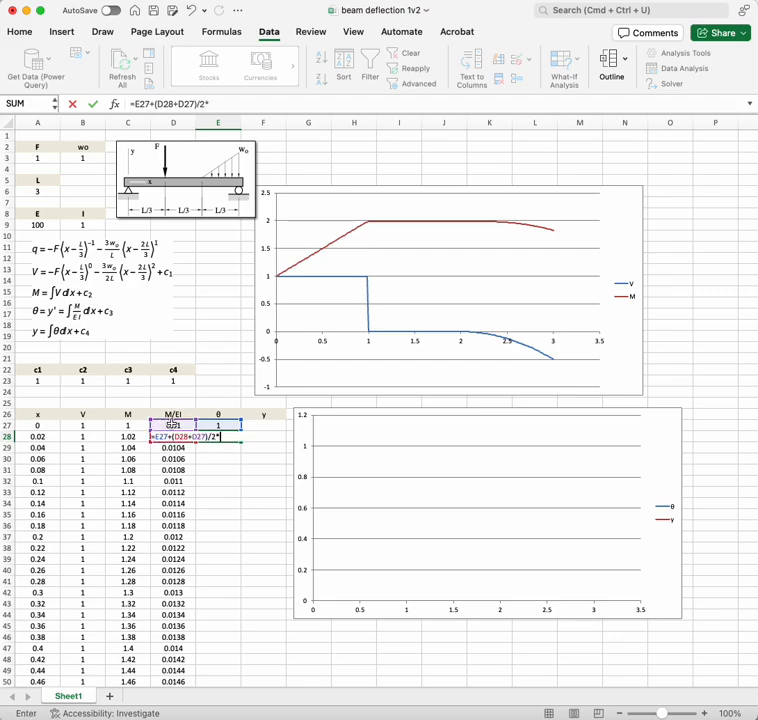
Step: Multiply the average M/EI in the E28 formula by the x interval (A28-A27), enter it and fill θ down to the last x row
{"action": "type", "text": "("}
{"action": "left_click", "coordinate": [49, 436]}
{"action": "type", "text": "-"}
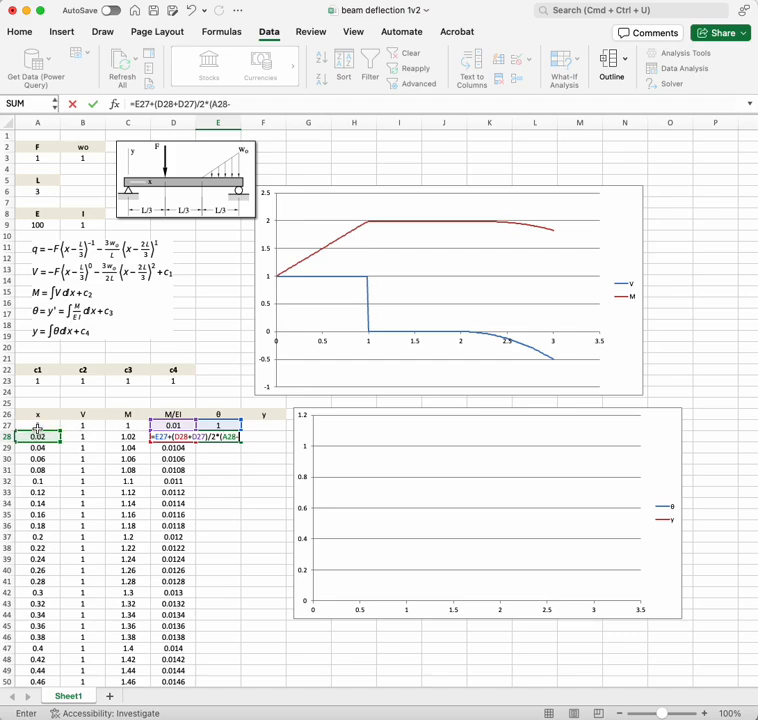
{"action": "left_click", "coordinate": [38, 425]}
{"action": "type", "text": ")"}
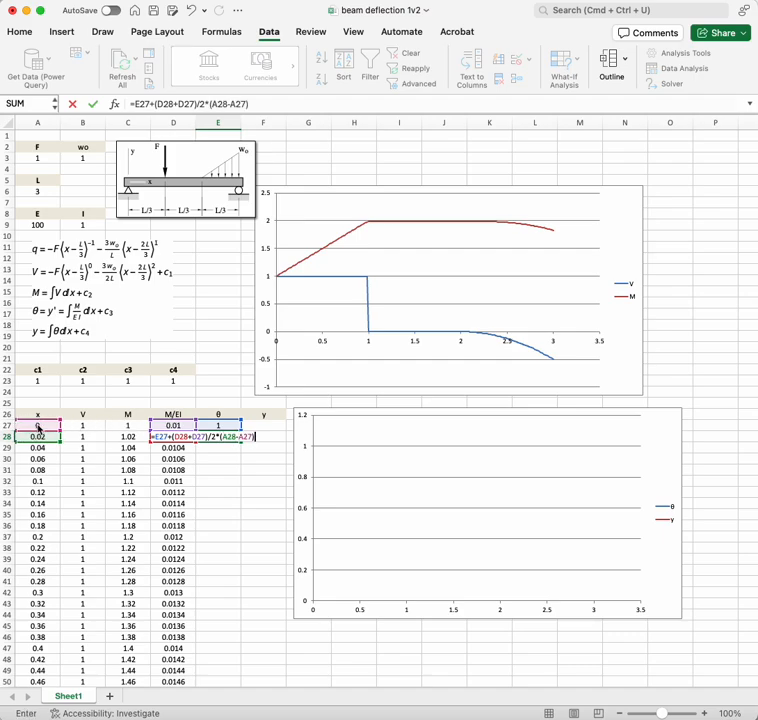
{"action": "key", "text": "Return"}
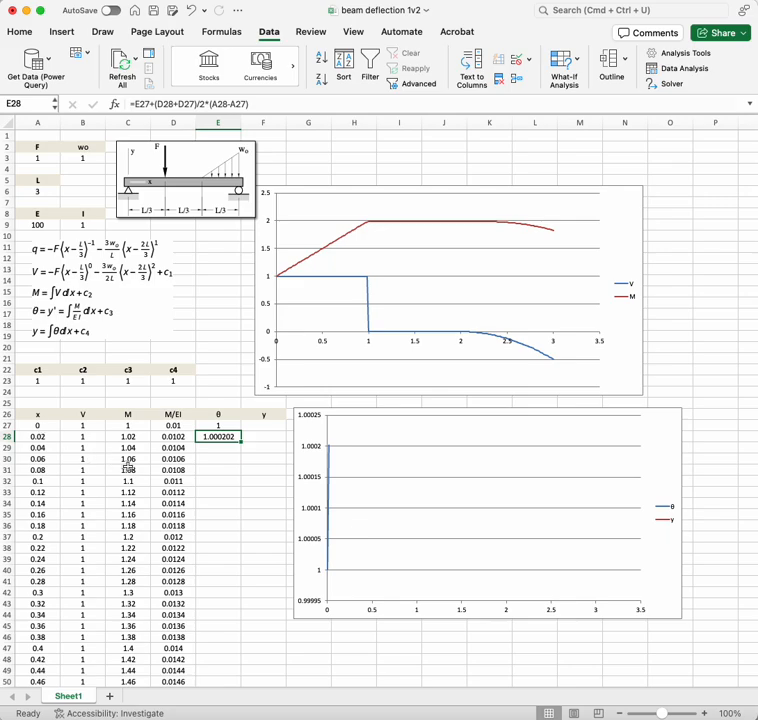
{"action": "double_click", "coordinate": [242, 442]}
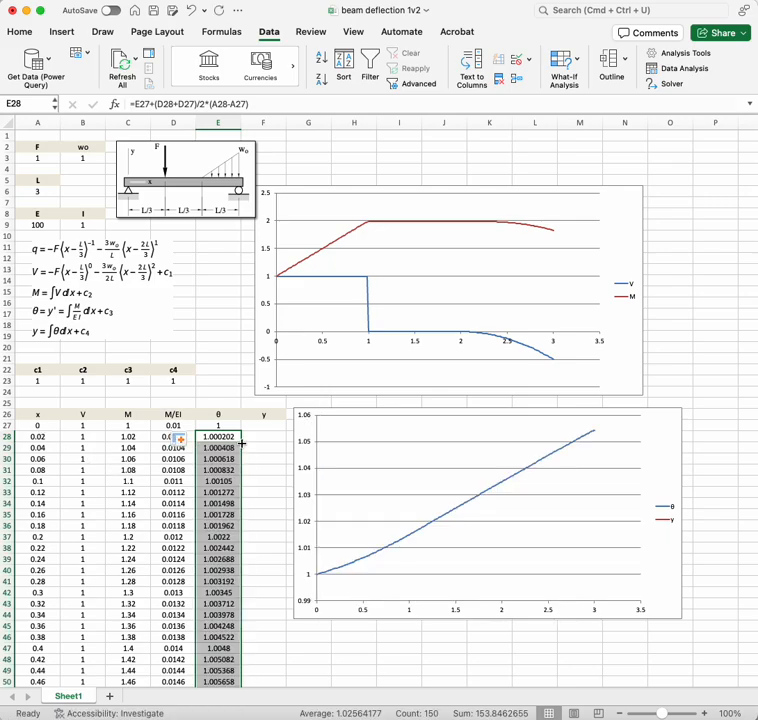
Step: Set the initial y value in F27 equal to the constant c4 with the formula =_c4
{"action": "left_click", "coordinate": [268, 425]}
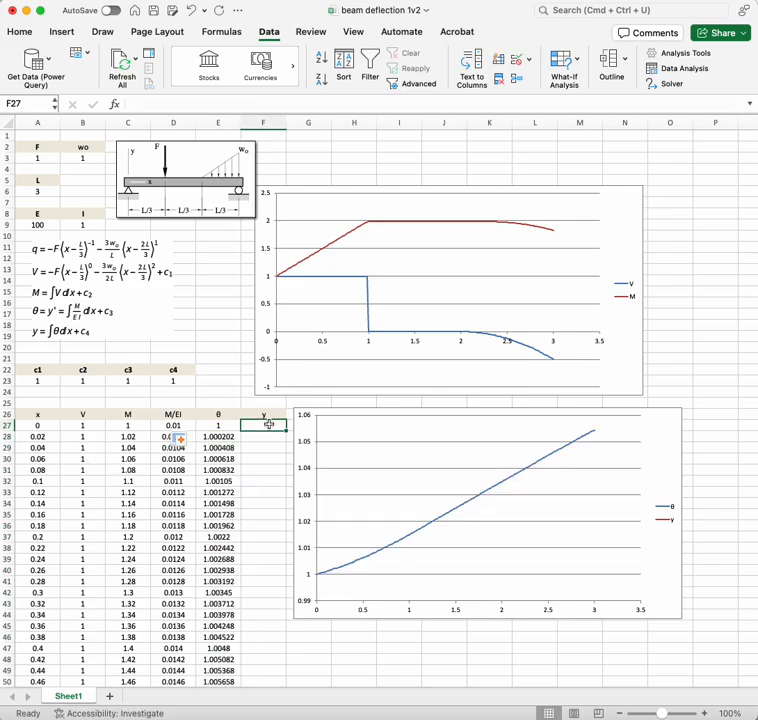
{"action": "type", "text": "="}
{"action": "left_click", "coordinate": [176, 381]}
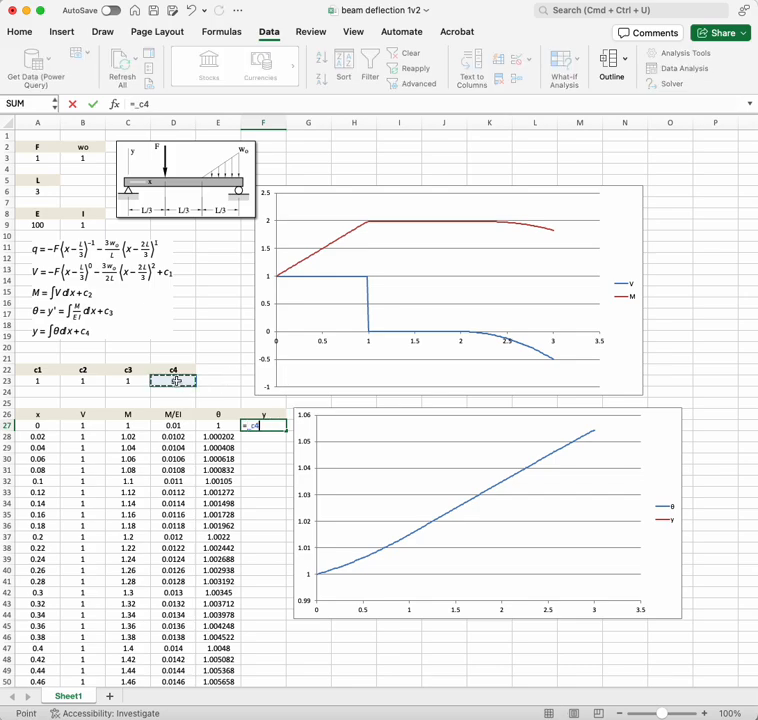
{"action": "key", "text": "Return"}
Step: Start the deflection formula in F28 as the previous y plus the average of the two θ values, =F27+(E28+E27)/2
{"action": "left_click", "coordinate": [255, 437]}
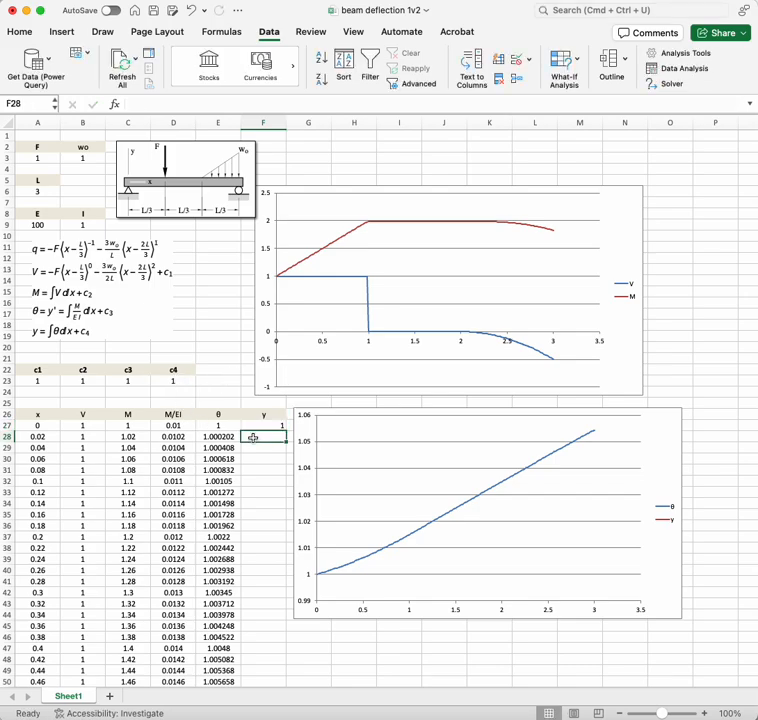
{"action": "type", "text": "="}
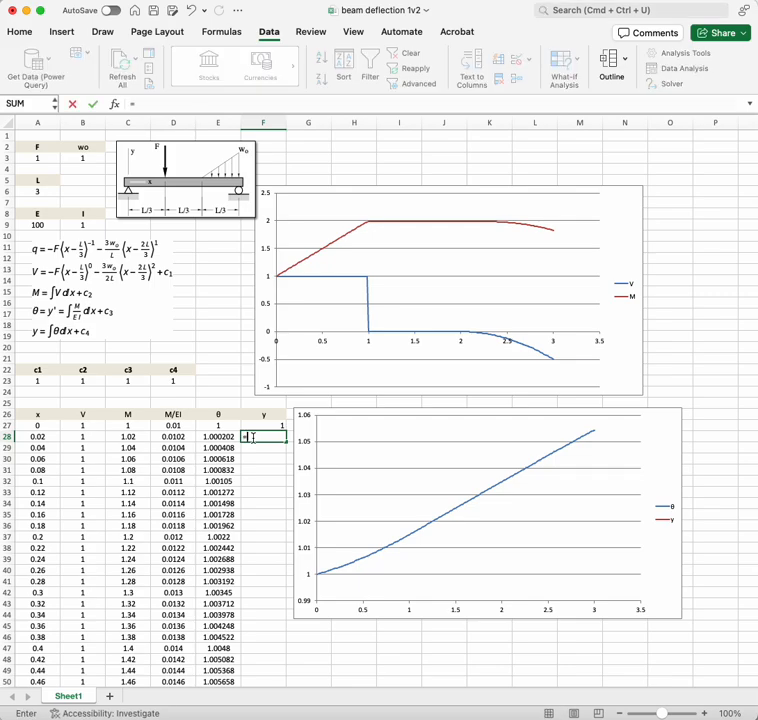
{"action": "left_click", "coordinate": [273, 424]}
{"action": "type", "text": "+"}
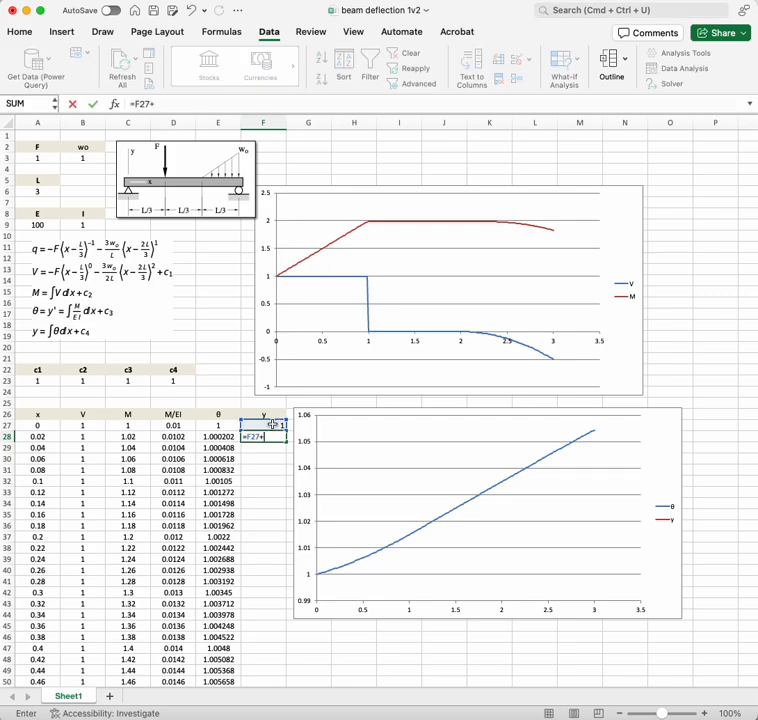
{"action": "type", "text": "("}
{"action": "left_click", "coordinate": [218, 436]}
{"action": "type", "text": "+"}
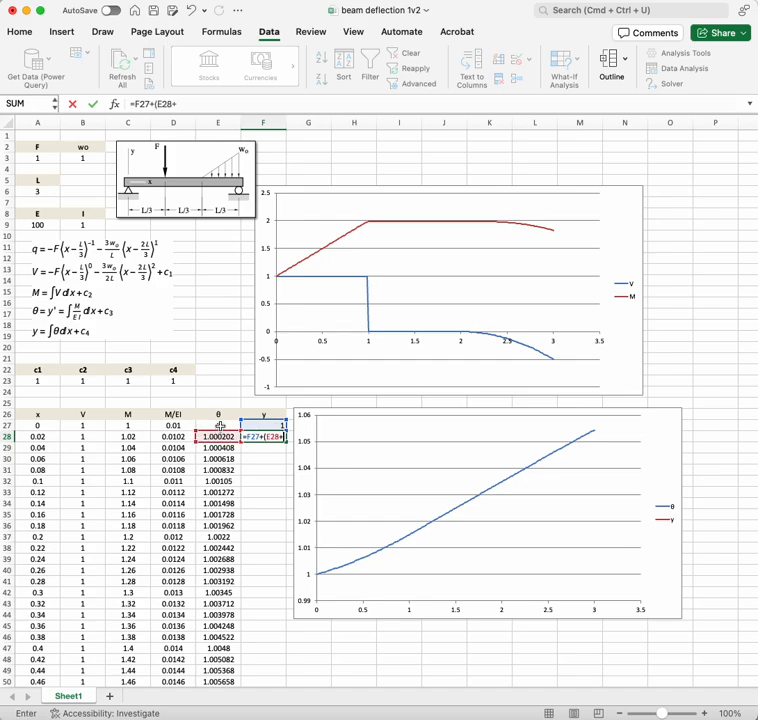
{"action": "left_click", "coordinate": [219, 425]}
{"action": "type", "text": ")/2*("}
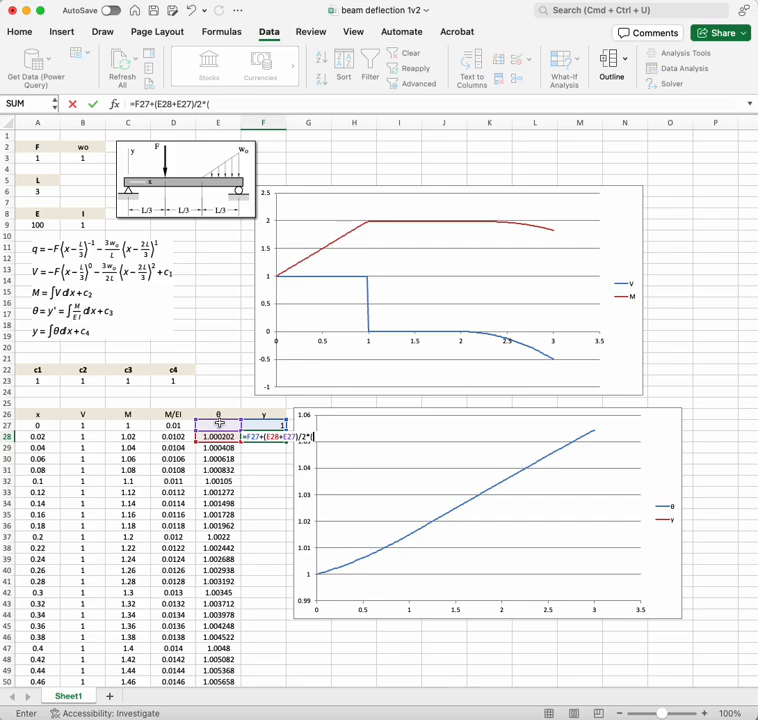
Step: Multiply the average θ in the F28 formula by the x interval (A28-A27), enter it and fill y down to the last x row
{"action": "left_click", "coordinate": [57, 437]}
{"action": "type", "text": "-"}
{"action": "left_click", "coordinate": [51, 426]}
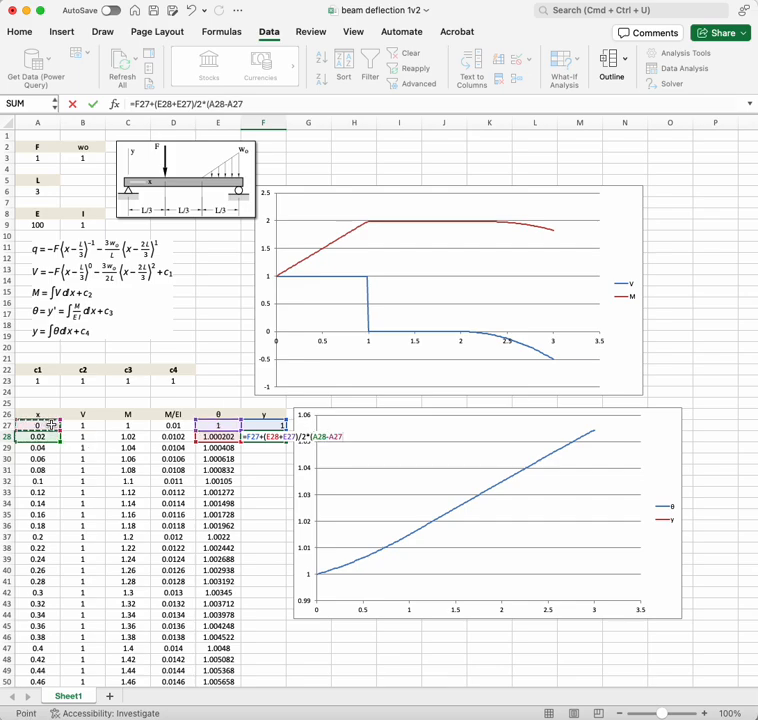
{"action": "type", "text": ")"}
{"action": "key", "text": "Return"}
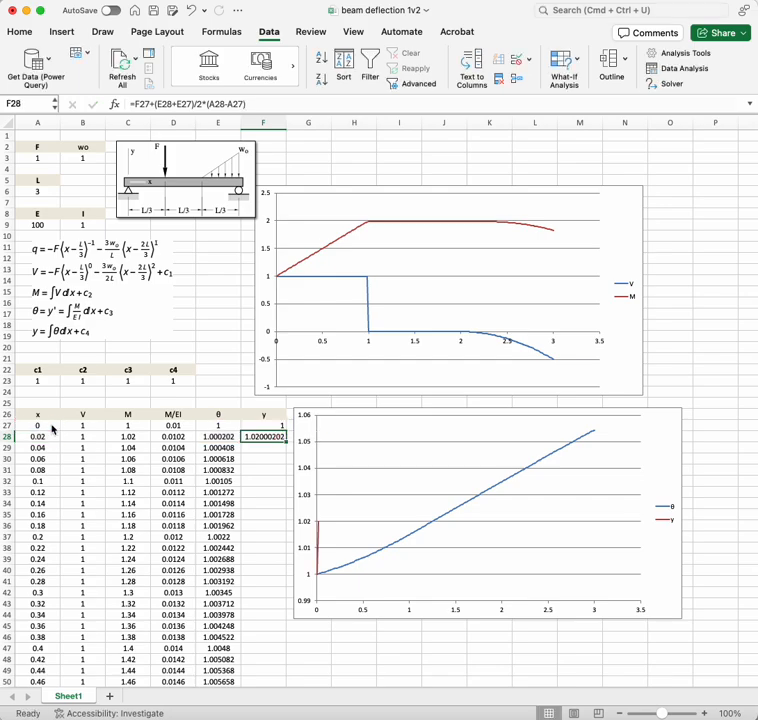
{"action": "double_click", "coordinate": [285, 441]}
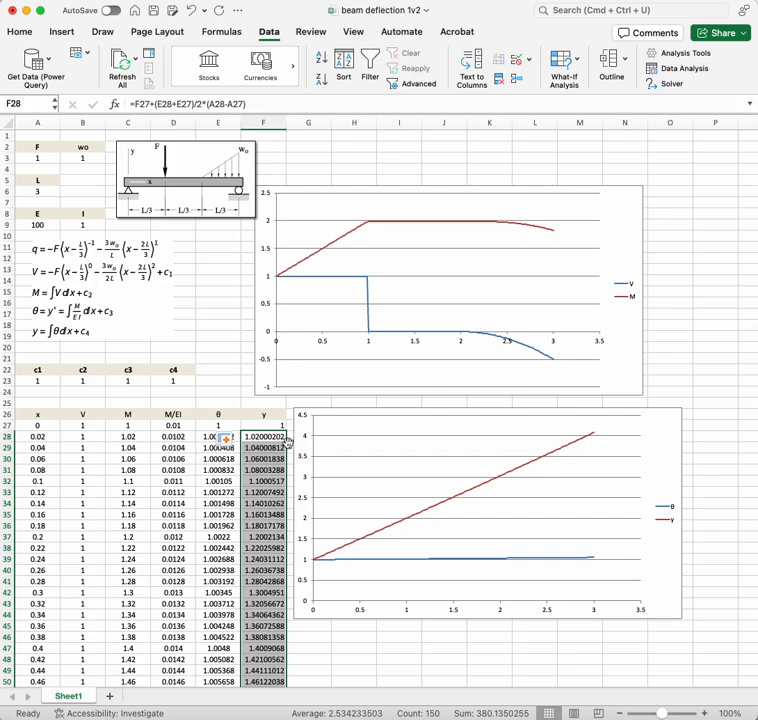
{"action": "left_click_drag", "start_coordinate": [51, 380], "coordinate": [165, 381]}
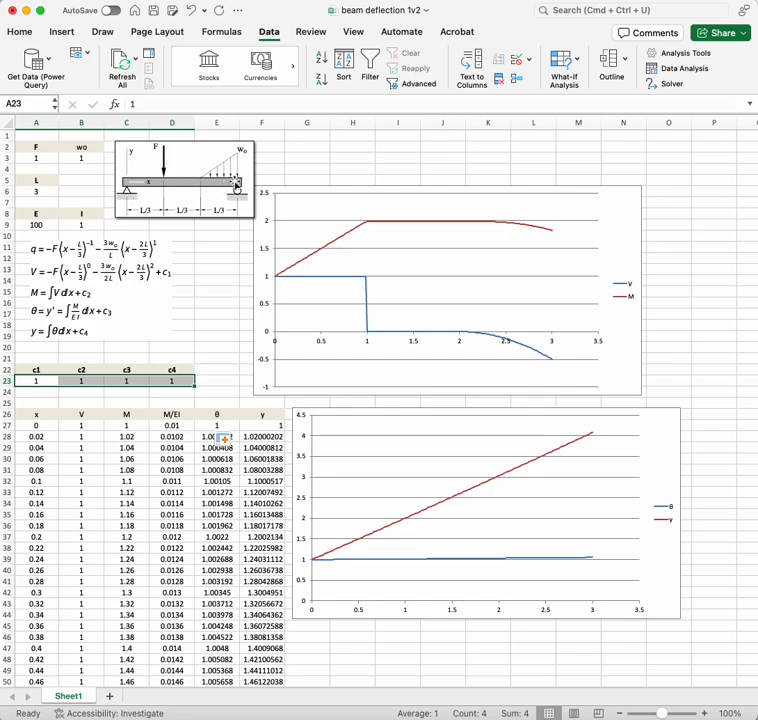
{"action": "left_click", "coordinate": [130, 186]}
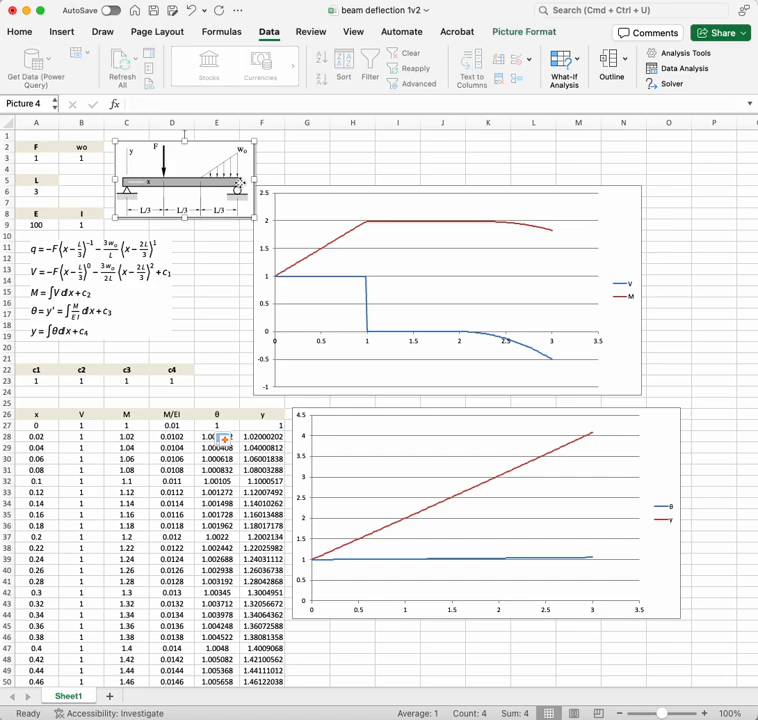
{"action": "left_click", "coordinate": [237, 249]}
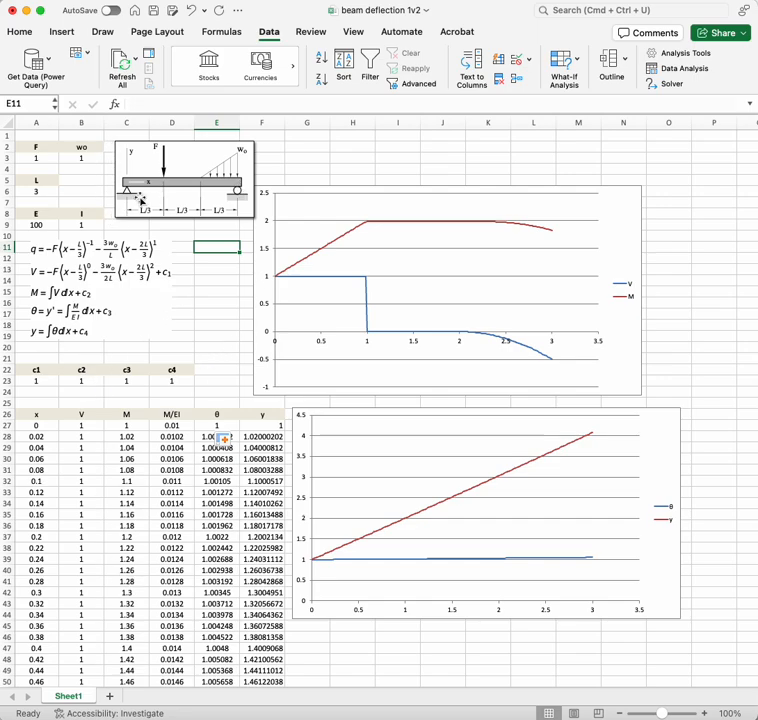
Step: Open Solver and delete all four existing constraints on C177, C27, F177 and F27
{"action": "left_click", "coordinate": [670, 83]}
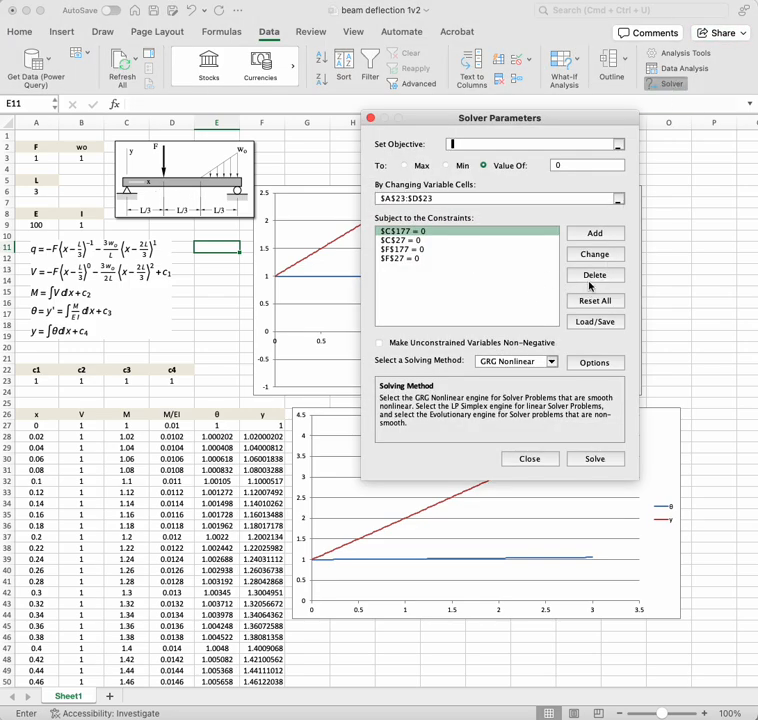
{"action": "left_click", "coordinate": [407, 260]}
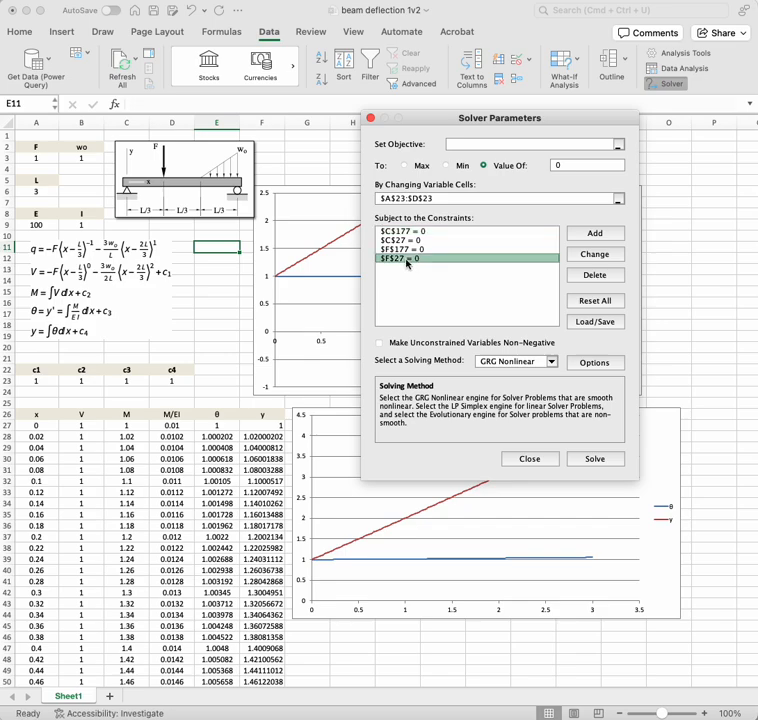
{"action": "left_click", "coordinate": [590, 276]}
{"action": "left_click", "coordinate": [592, 275]}
{"action": "left_click", "coordinate": [592, 275]}
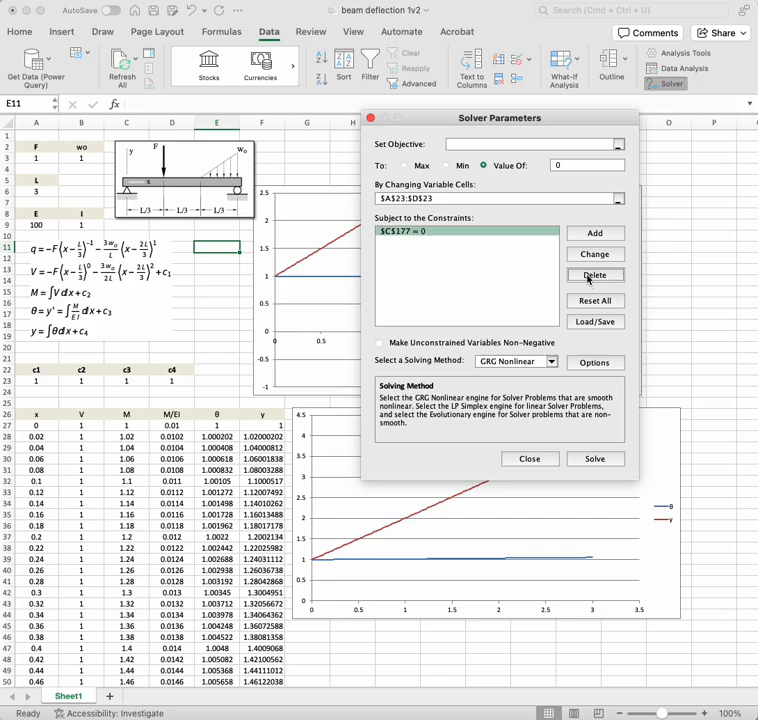
{"action": "left_click", "coordinate": [590, 276]}
Step: Leave the Solver objective empty with A23:D23 as the variable cells, and add the constraint C27 = 0 for the moment at x = 0
{"action": "left_click", "coordinate": [485, 145]}
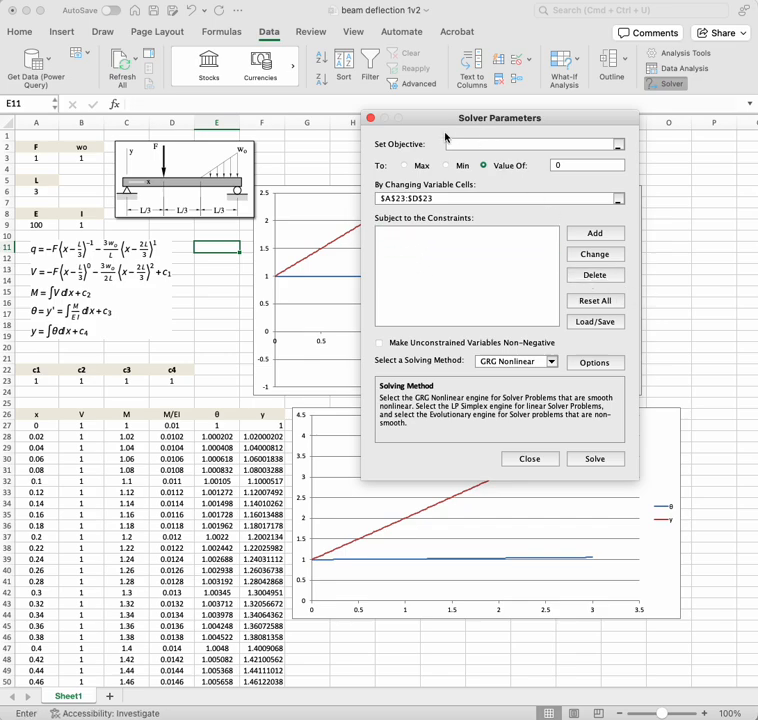
{"action": "left_click", "coordinate": [451, 198]}
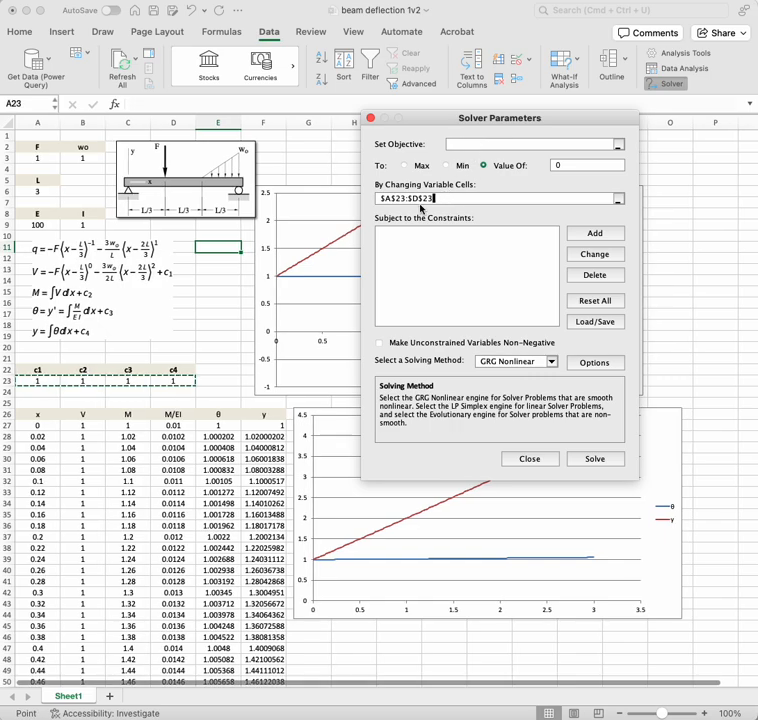
{"action": "left_click", "coordinate": [594, 233]}
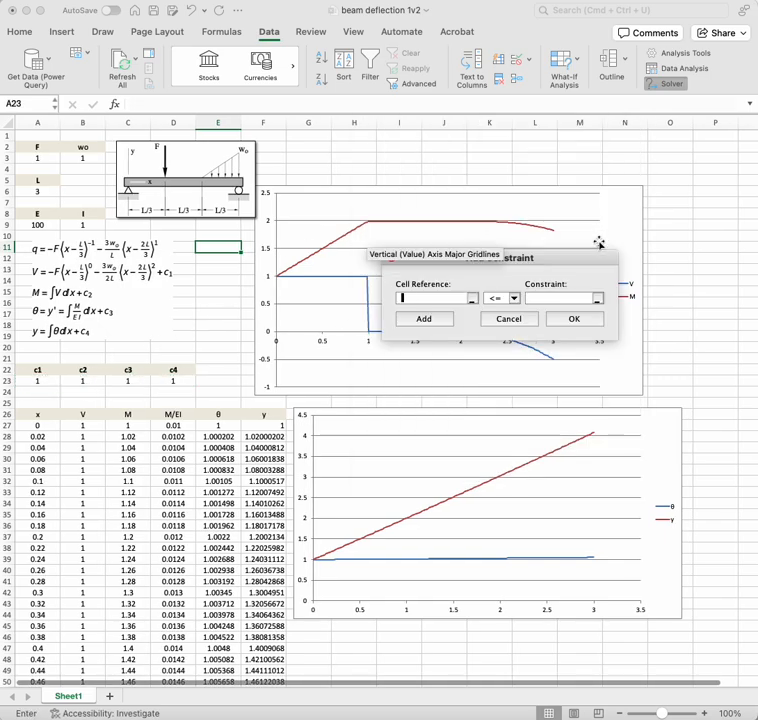
{"action": "left_click", "coordinate": [132, 427]}
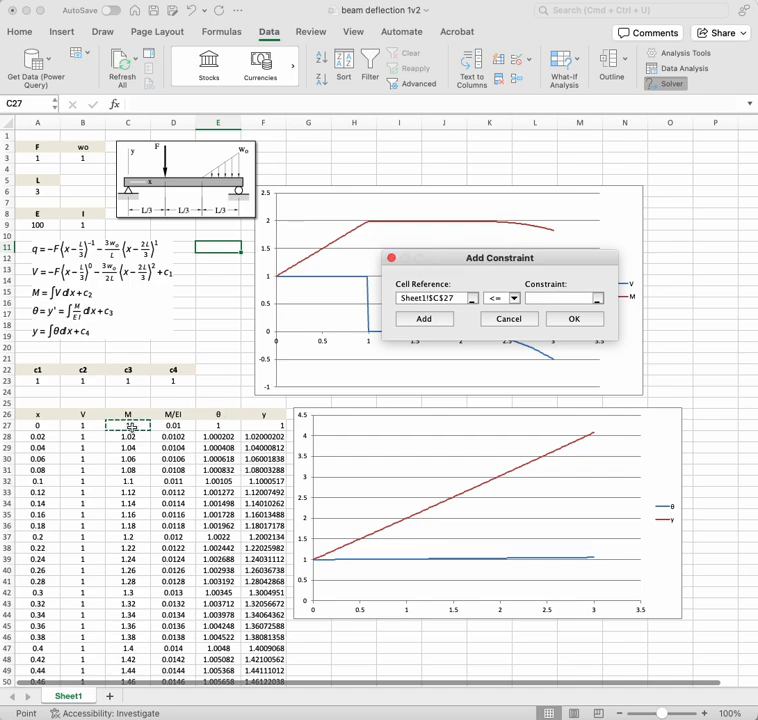
{"action": "left_click", "coordinate": [513, 298]}
{"action": "left_click", "coordinate": [511, 320]}
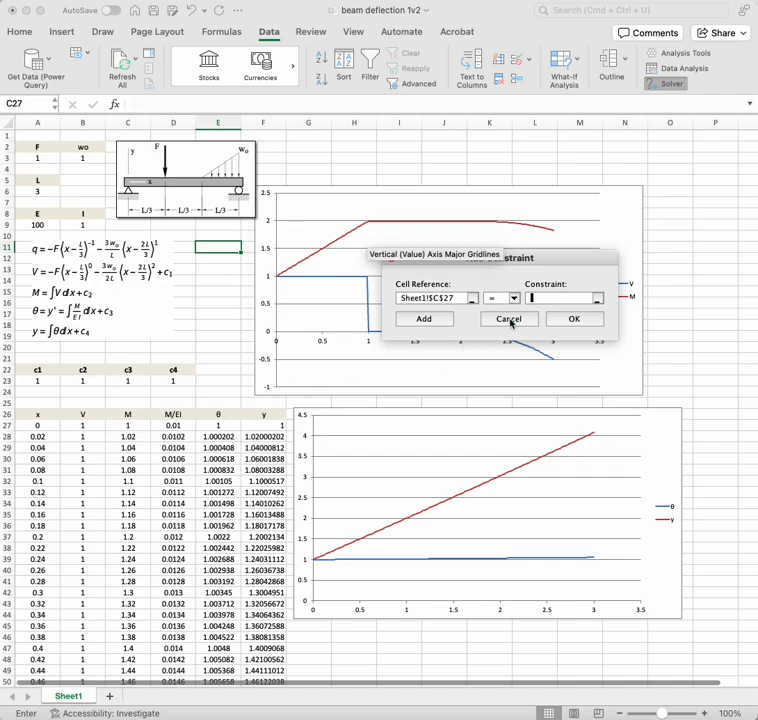
{"action": "left_click", "coordinate": [423, 321]}
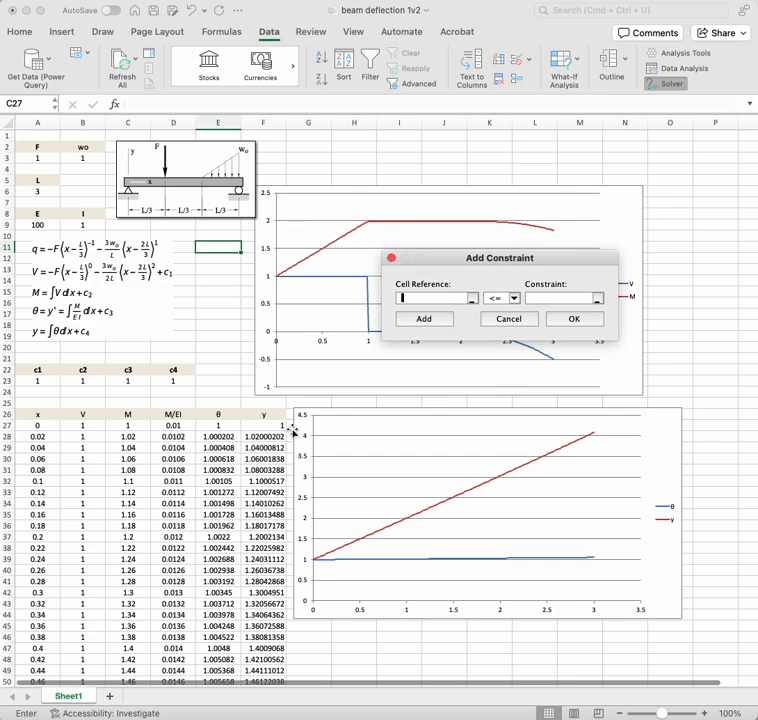
Step: Add the constraint F27 = 0 so the deflection at x = 0 is zero
{"action": "left_click", "coordinate": [256, 427]}
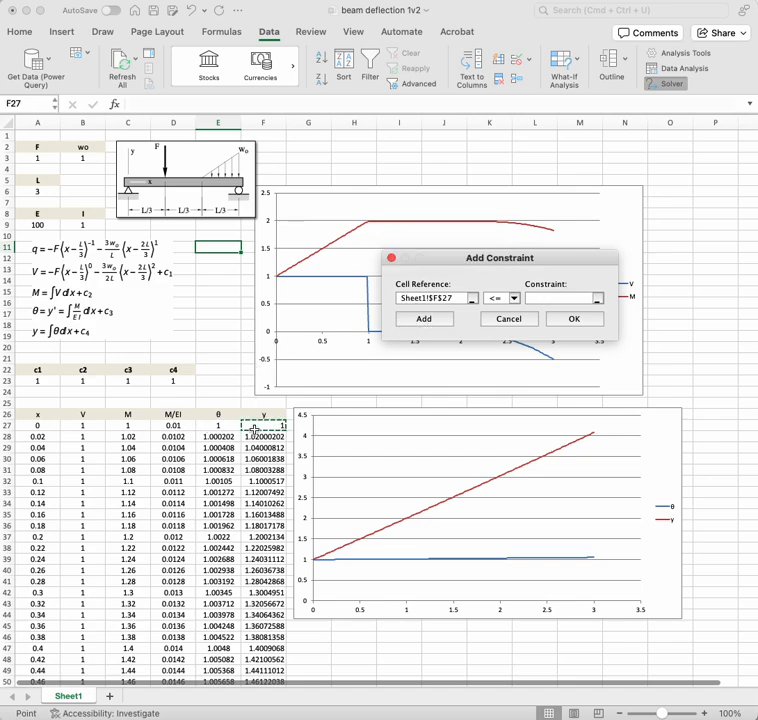
{"action": "left_click", "coordinate": [514, 298]}
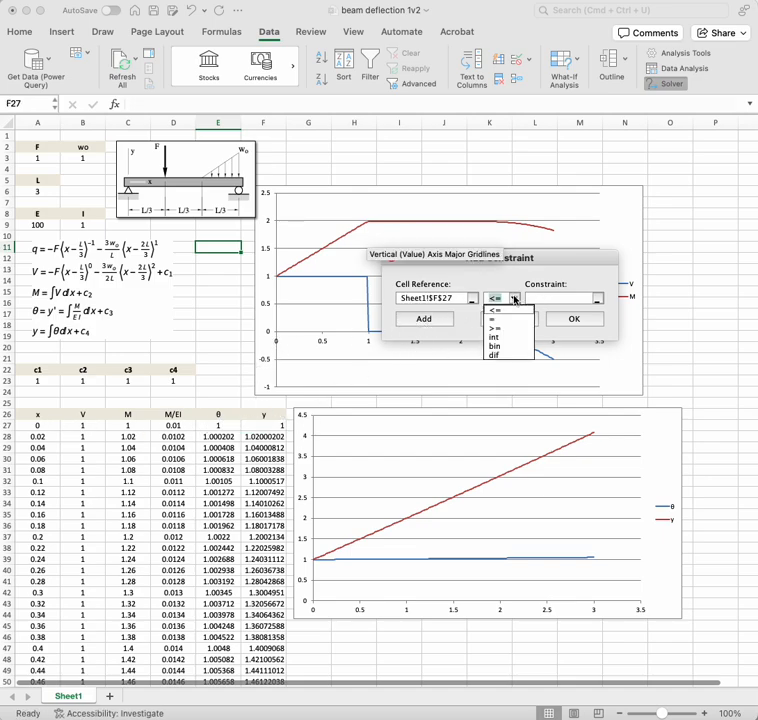
{"action": "left_click", "coordinate": [527, 321]}
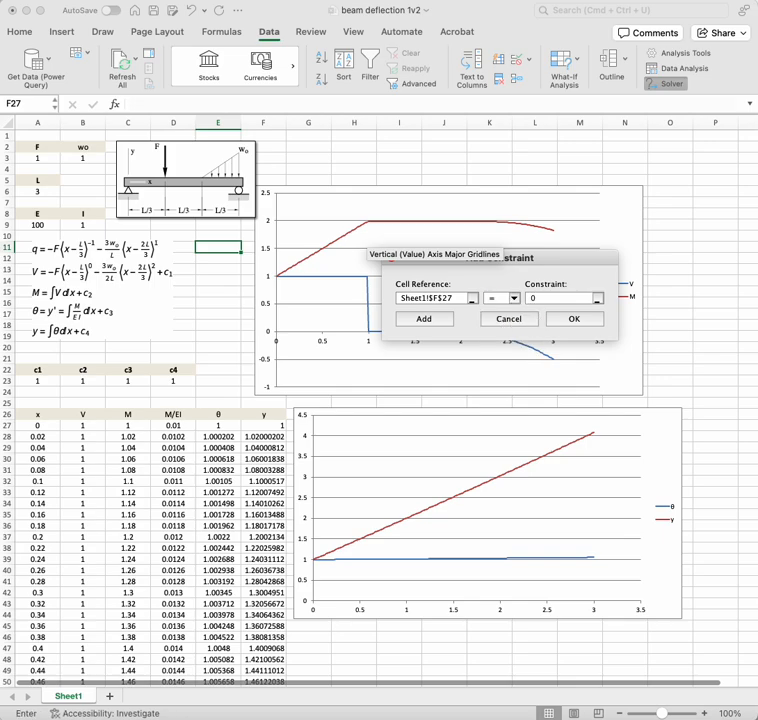
{"action": "type", "text": "0"}
{"action": "left_click", "coordinate": [438, 320]}
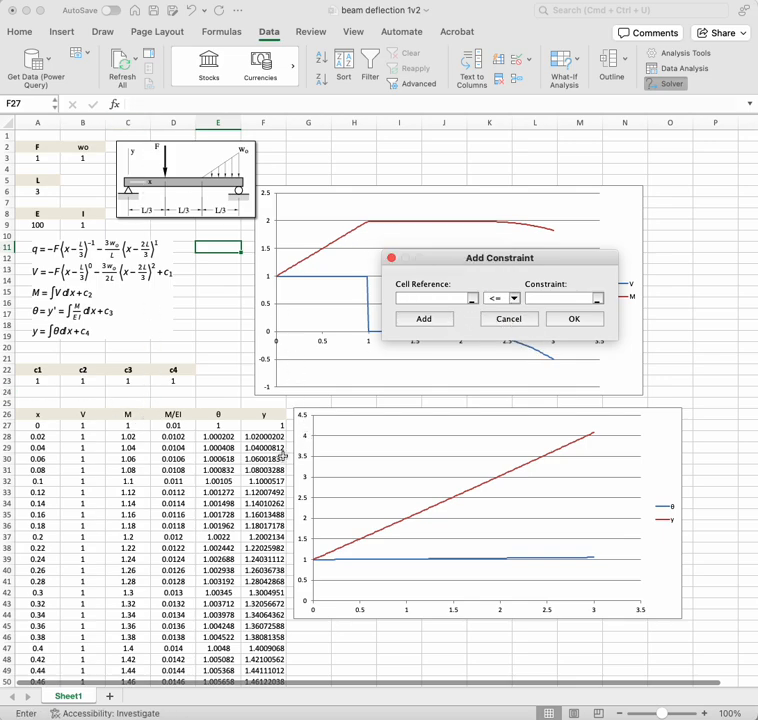
Step: Add the constraint C177 = 0 for the moment in the last x row
{"action": "scroll", "coordinate": [165, 424], "scroll_direction": "down", "scroll_amount": 20}
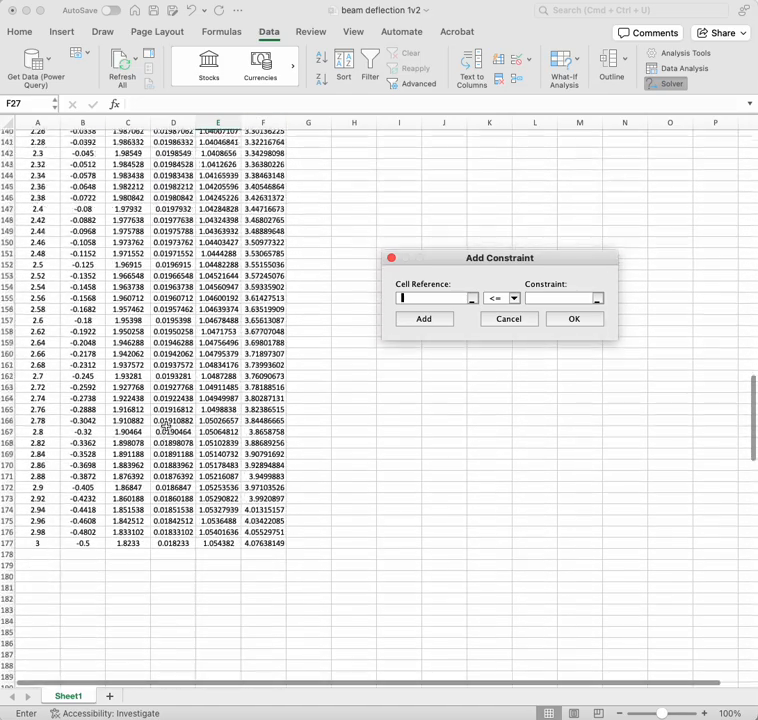
{"action": "scroll", "coordinate": [165, 424], "scroll_direction": "down", "scroll_amount": 2}
{"action": "left_click", "coordinate": [127, 505]}
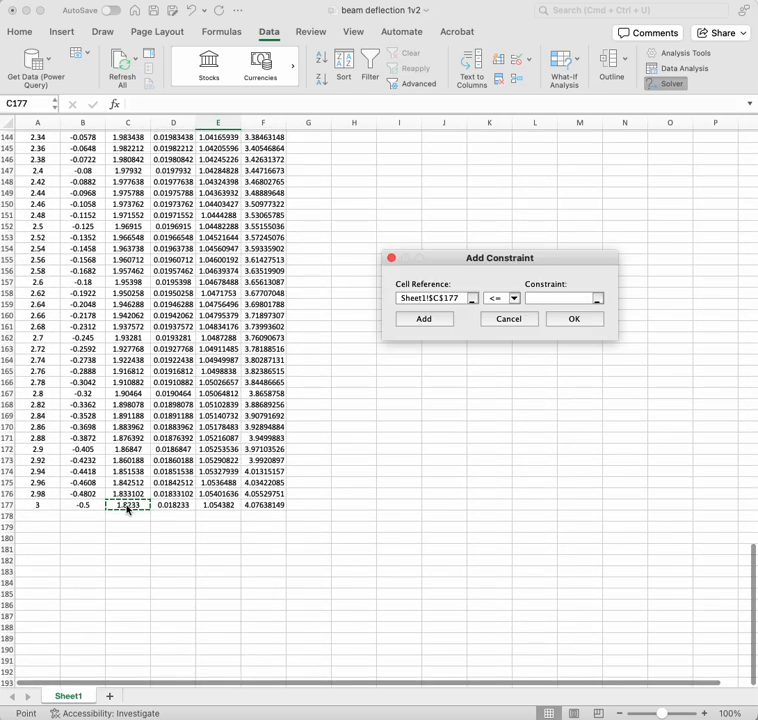
{"action": "left_click", "coordinate": [514, 300]}
{"action": "left_click", "coordinate": [509, 320]}
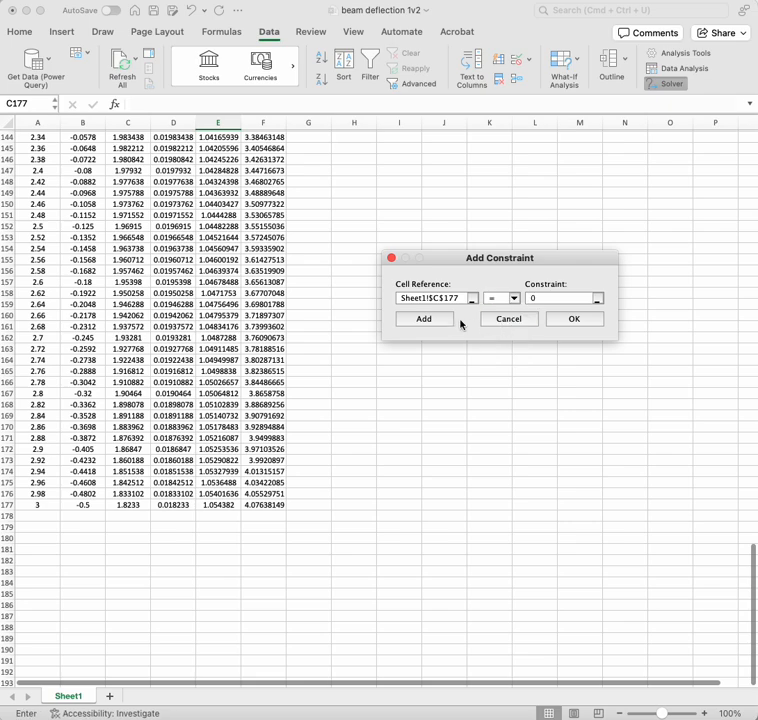
{"action": "left_click", "coordinate": [432, 322]}
Step: Add F177 = 0 as the final constraint, for the deflection in the last x row, and return to the Solver parameters
{"action": "left_click", "coordinate": [271, 505]}
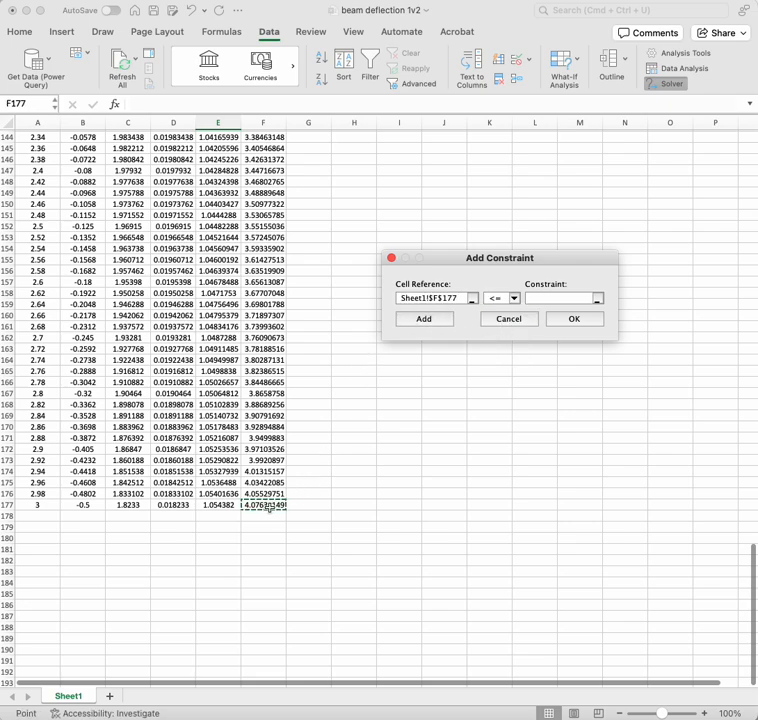
{"action": "left_click", "coordinate": [514, 300]}
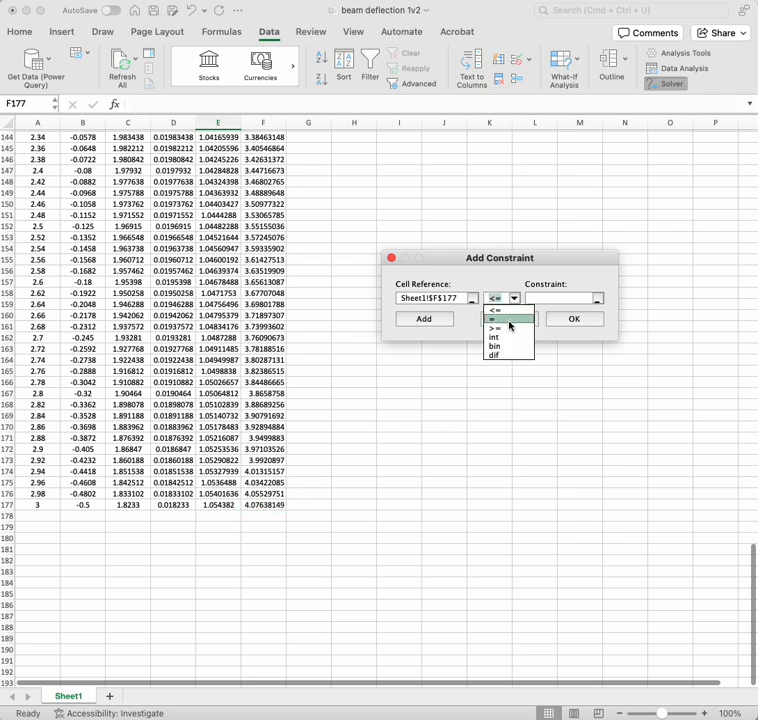
{"action": "left_click", "coordinate": [509, 321]}
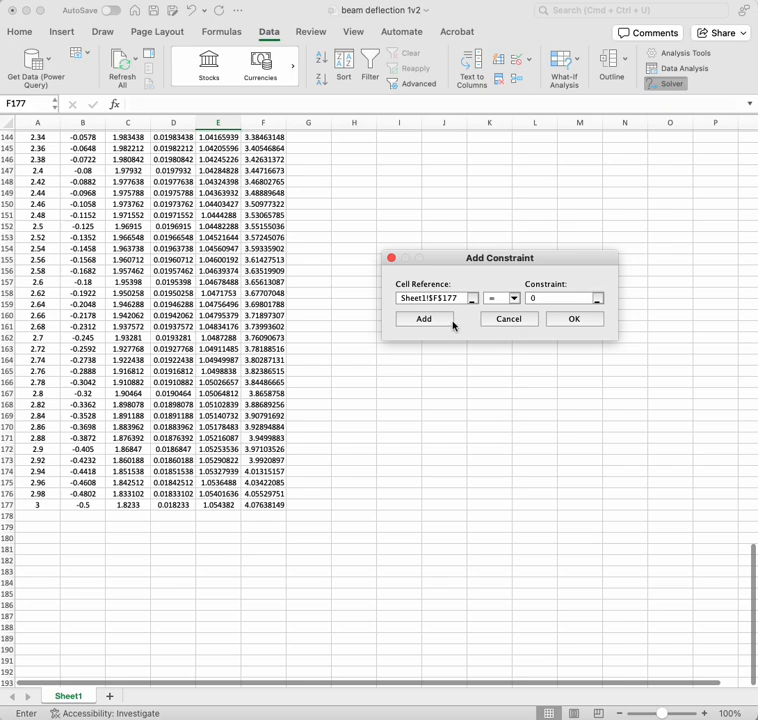
{"action": "left_click", "coordinate": [585, 323]}
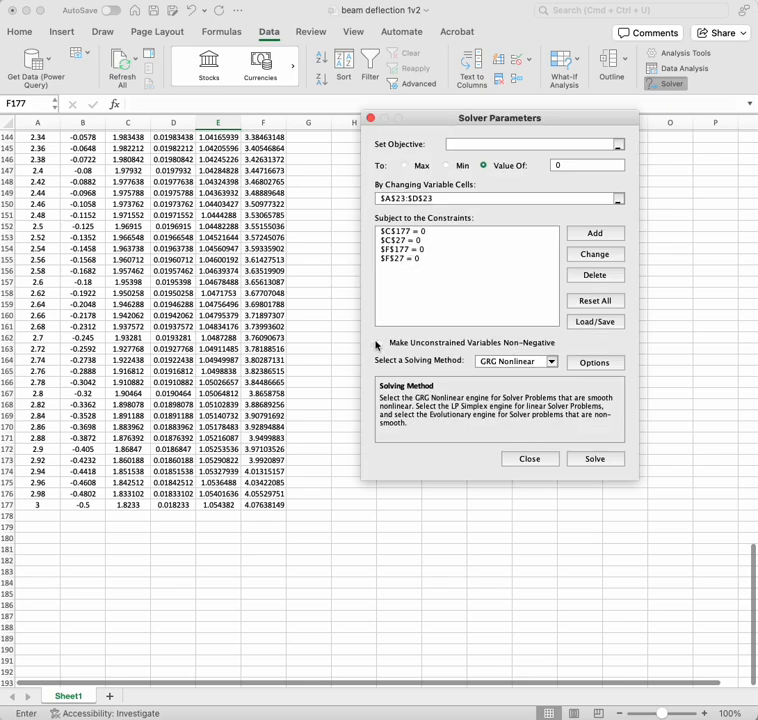
Step: Solve for the constants c1–c4, keep the Solver solution and return to the charts beside the first rows
{"action": "left_click", "coordinate": [585, 458]}
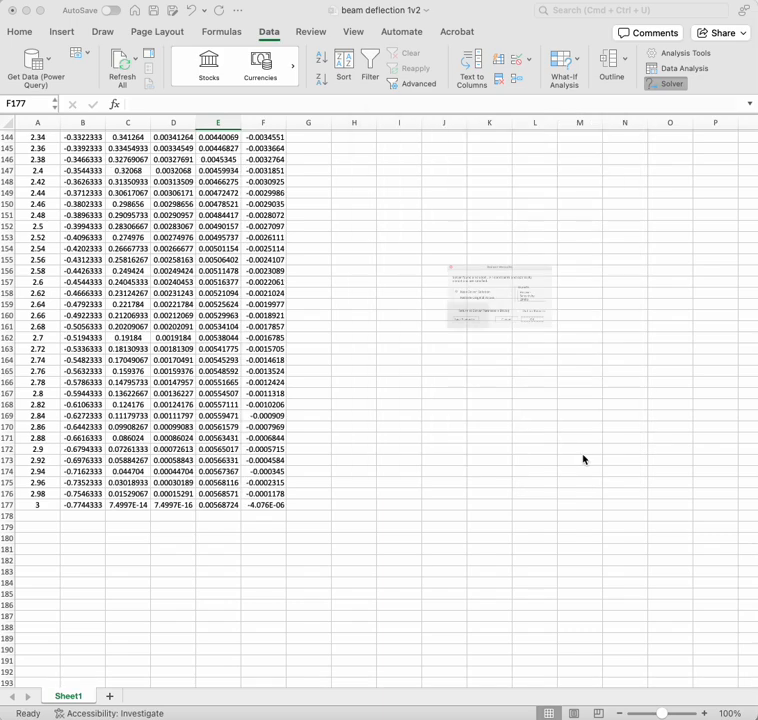
{"action": "left_click", "coordinate": [582, 356]}
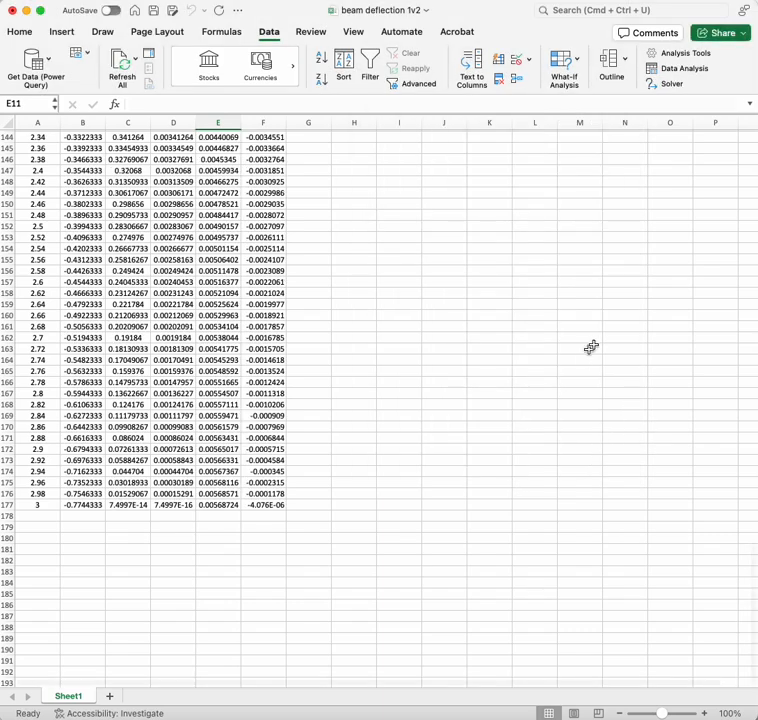
{"action": "scroll", "coordinate": [599, 332], "scroll_direction": "up", "scroll_amount": 20}
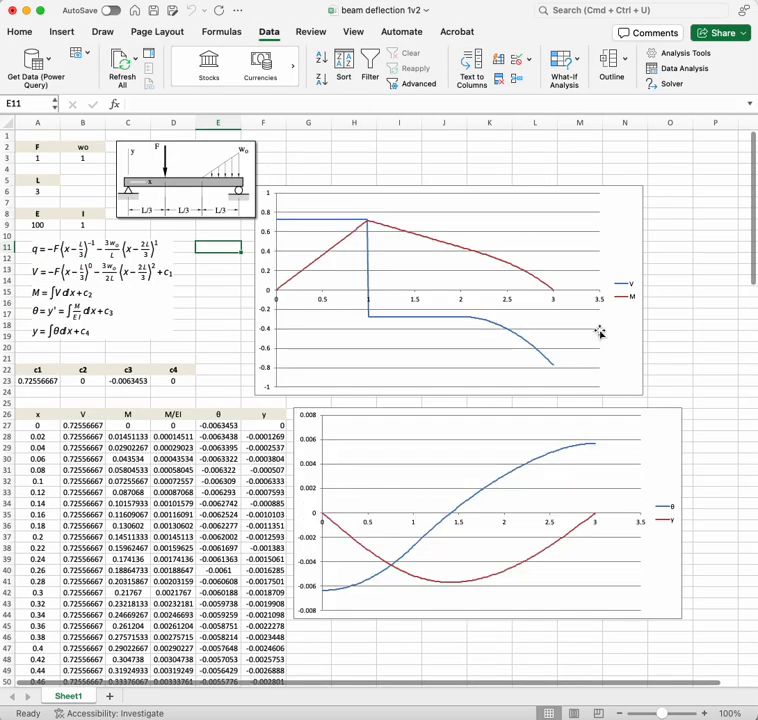